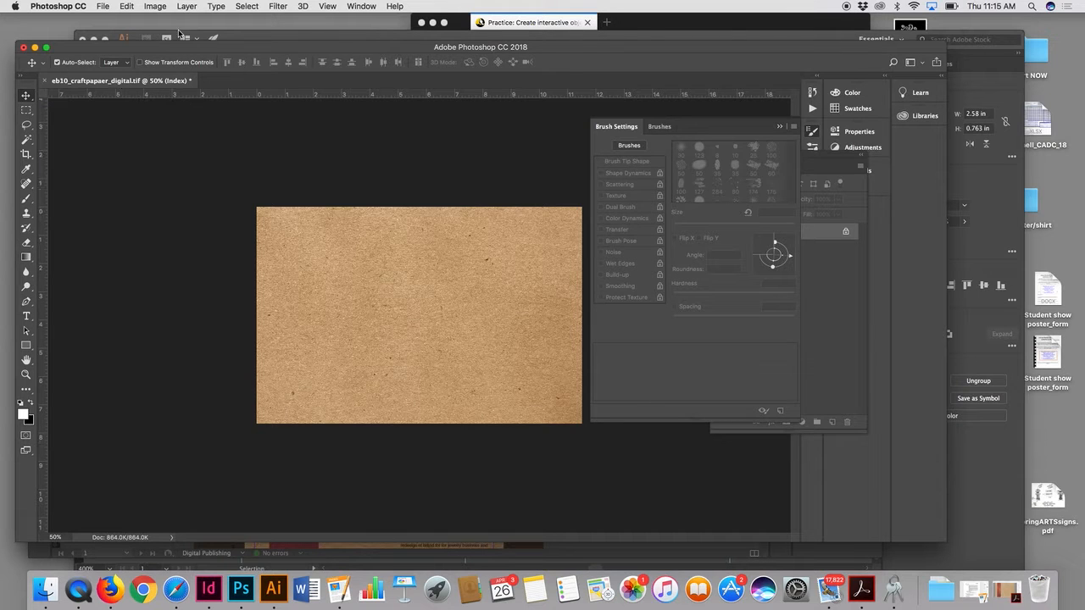
Start opening a file and look through the eb10_tobeplaced folder inside eb10_project3
{"action": "left_click", "coordinate": [112, 7]}
{"action": "left_click", "coordinate": [113, 23]}
{"action": "left_click", "coordinate": [102, 7]}
{"action": "left_click", "coordinate": [106, 34]}
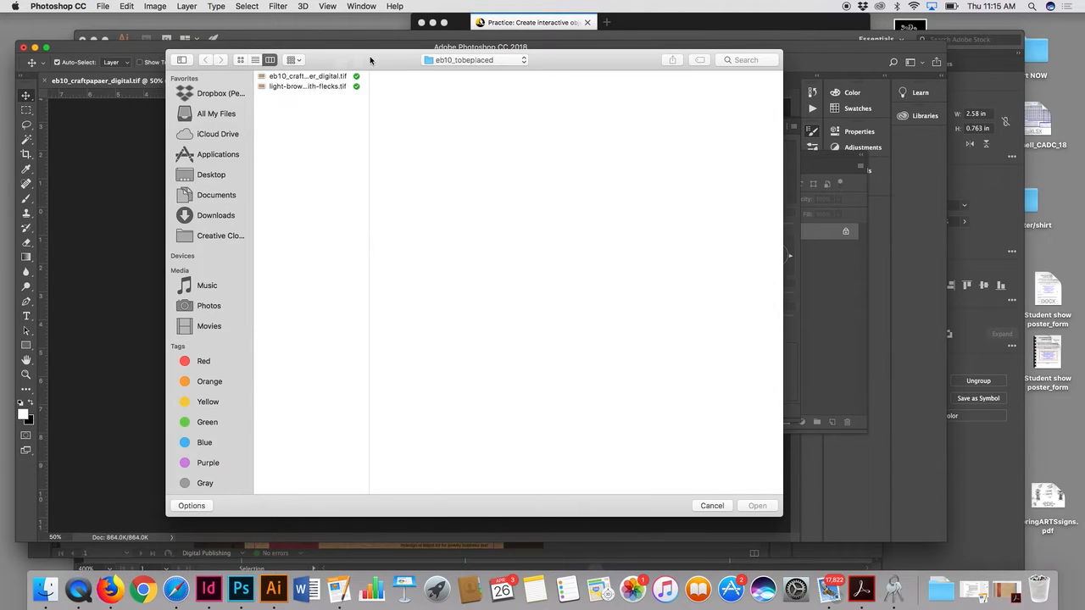
{"action": "left_click", "coordinate": [439, 61]}
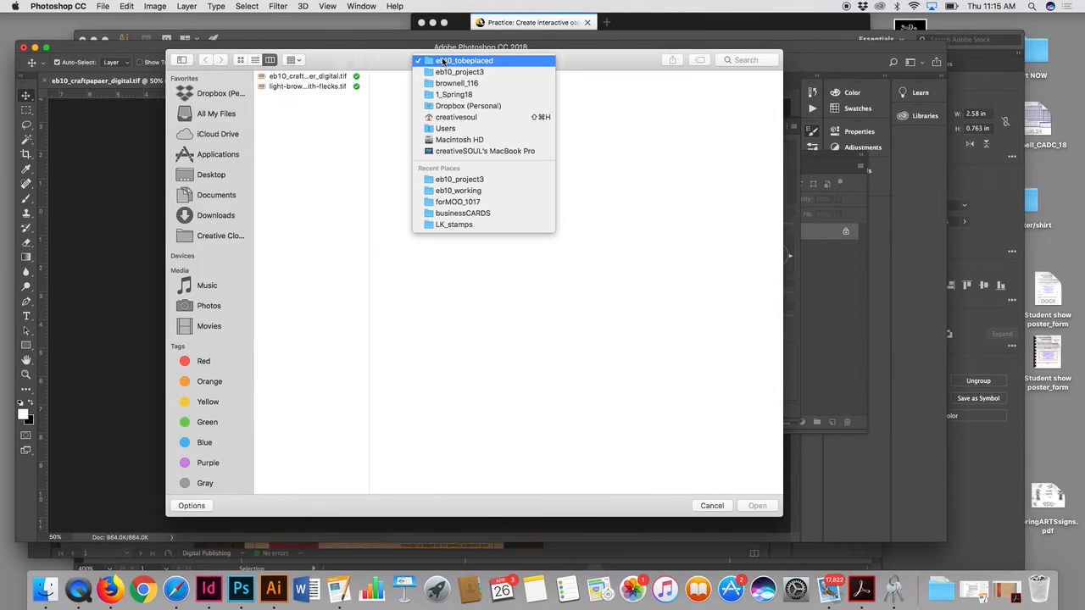
{"action": "left_click", "coordinate": [440, 73]}
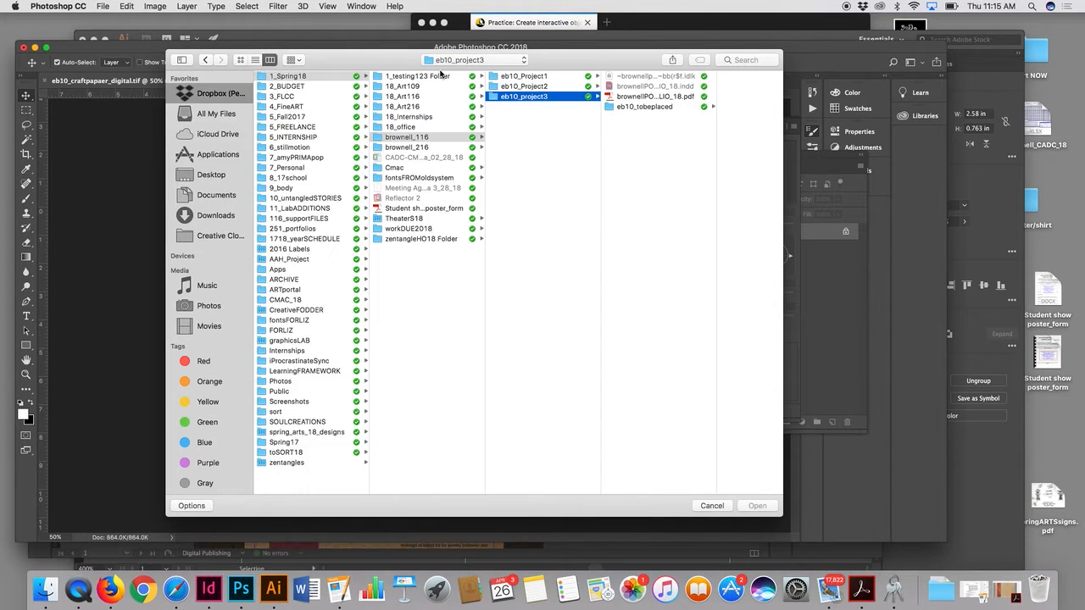
{"action": "left_click", "coordinate": [654, 106]}
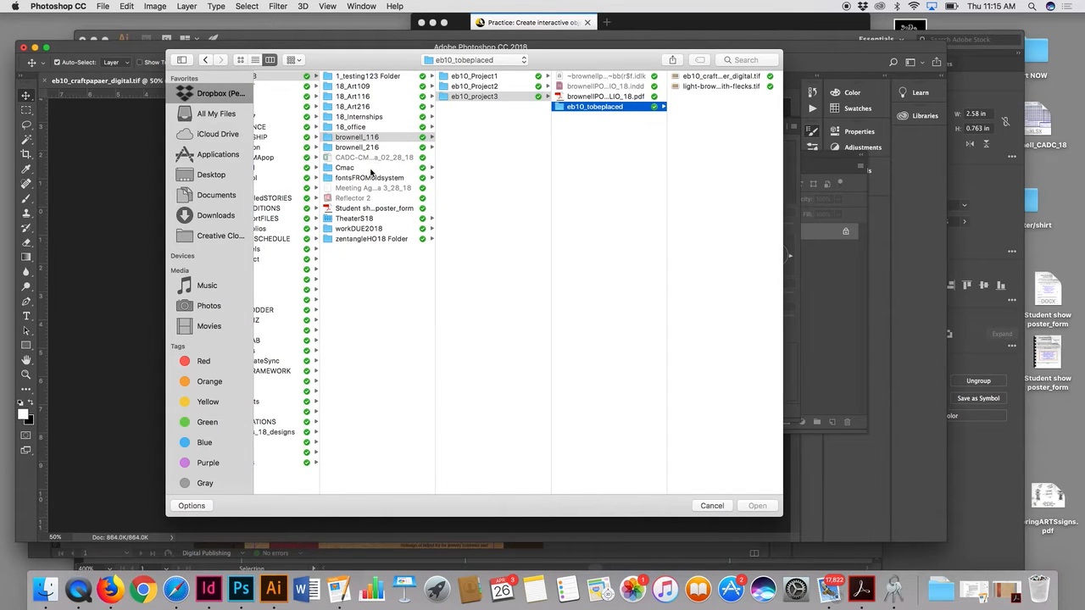
Open cf02_cover.png from 18_Art116 > 16_P3_support > eb10_Project3_portfolio > eb10TOBEPLACED and inspect its image quality up close
{"action": "left_click", "coordinate": [361, 99]}
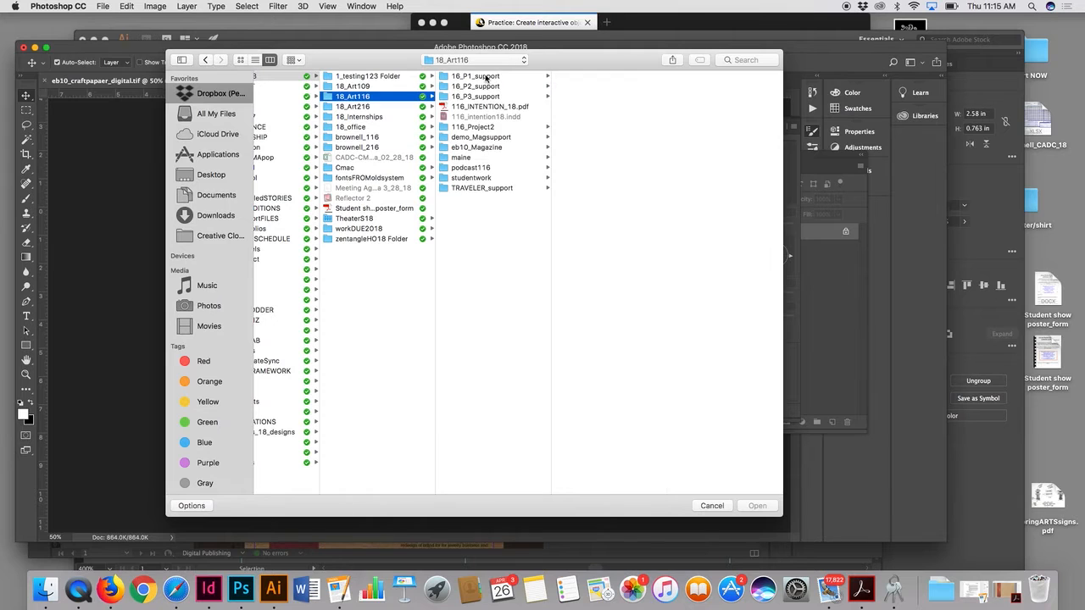
{"action": "left_click", "coordinate": [499, 98]}
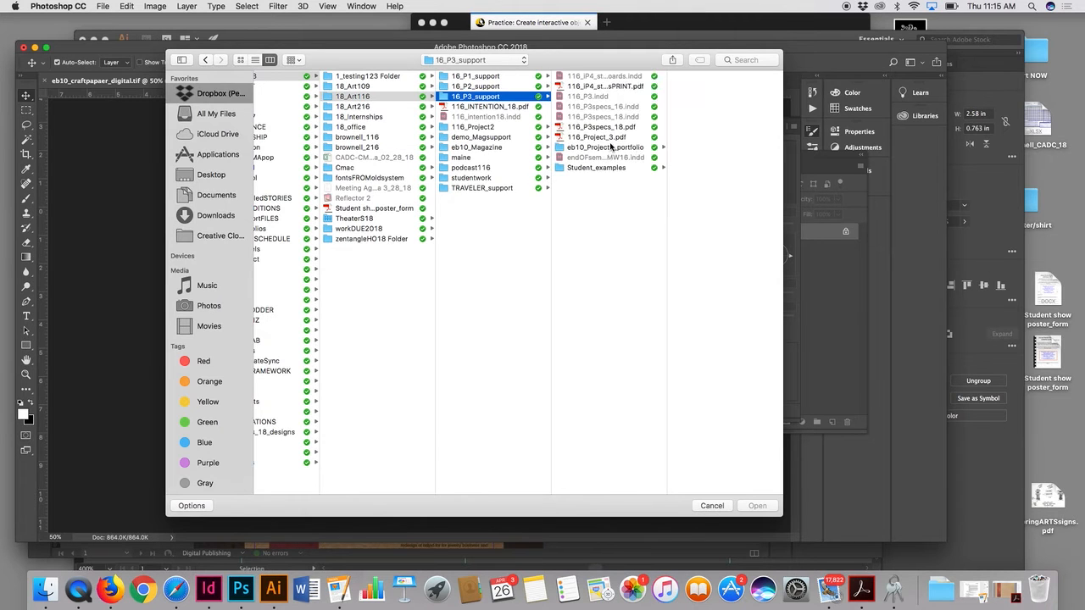
{"action": "left_click", "coordinate": [611, 147]}
{"action": "left_click", "coordinate": [712, 96]}
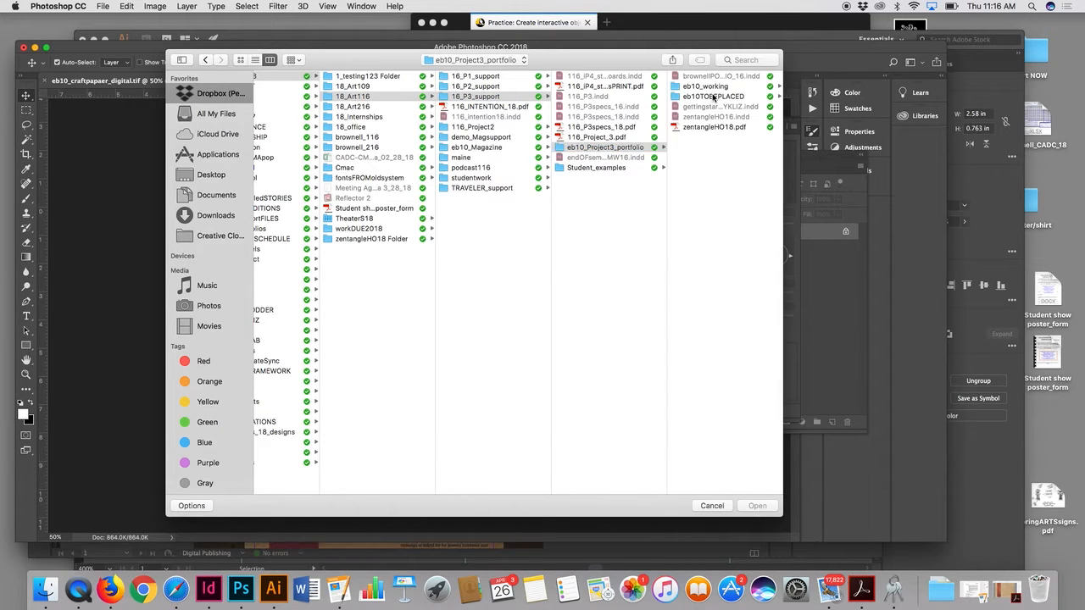
{"action": "left_click", "coordinate": [712, 85]}
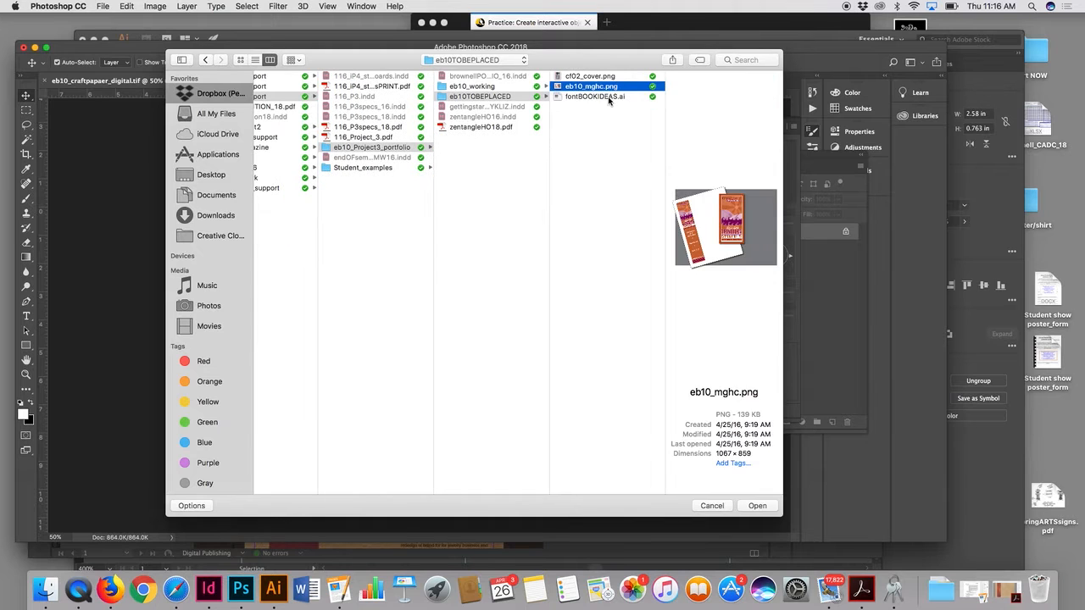
{"action": "left_click", "coordinate": [606, 103]}
{"action": "left_click", "coordinate": [594, 81]}
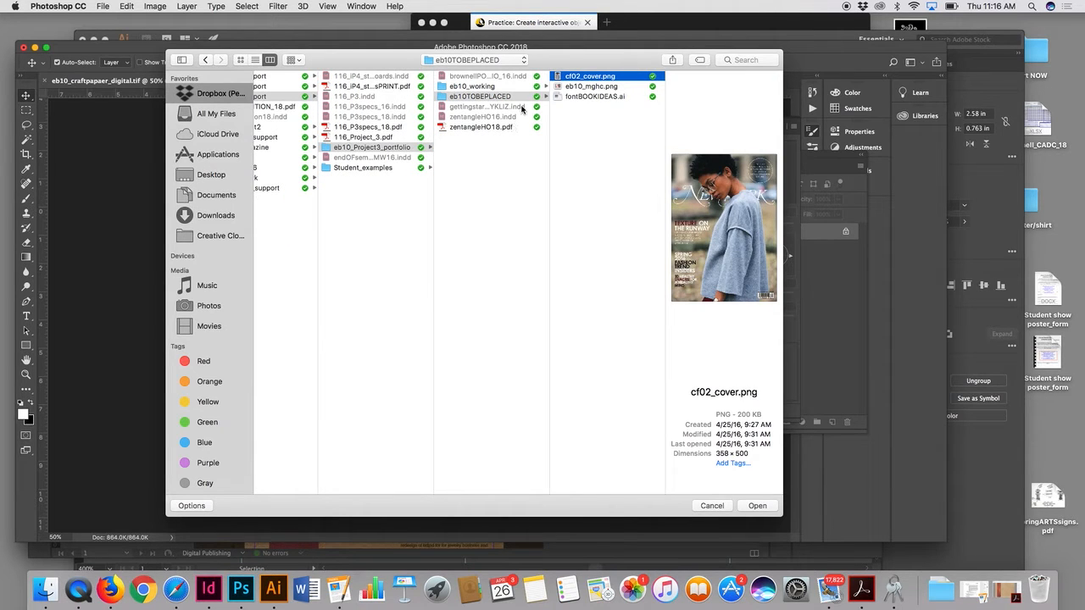
{"action": "double_click", "coordinate": [593, 78]}
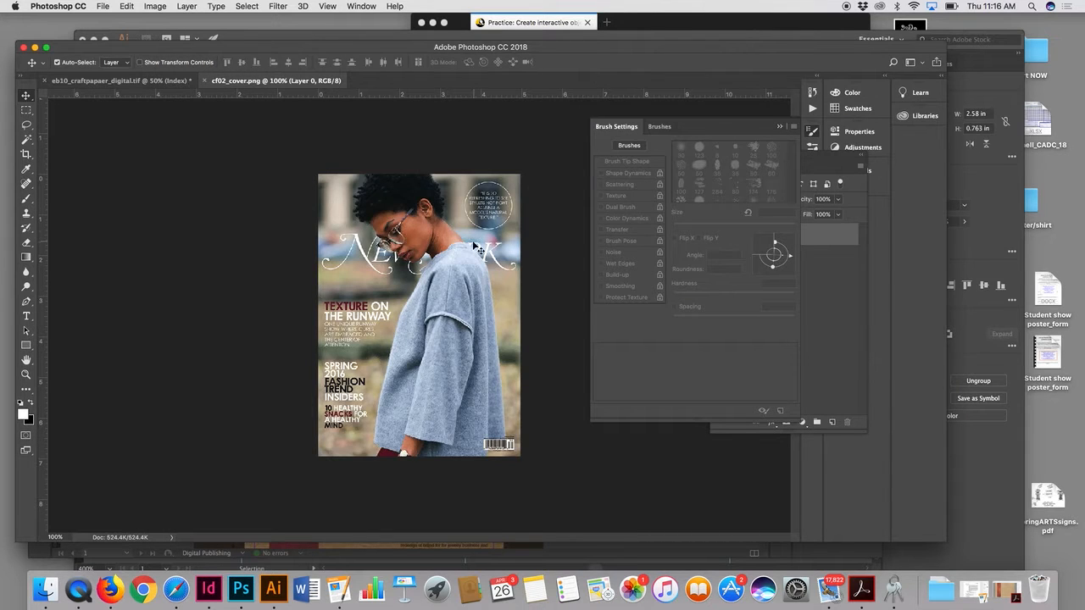
{"action": "key", "text": "super+equal"}
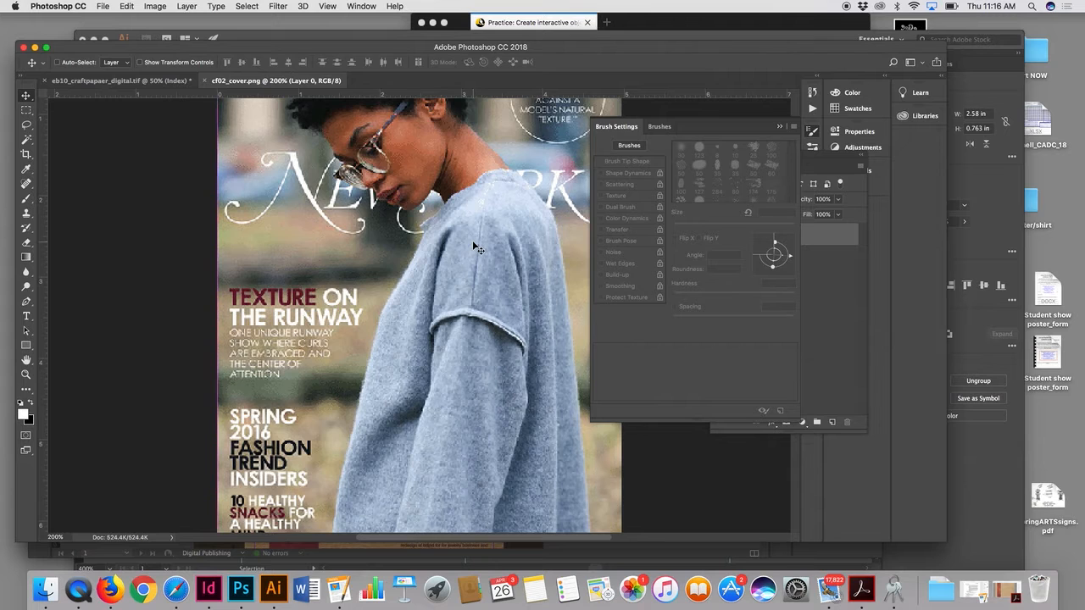
{"action": "key", "text": "super+minus"}
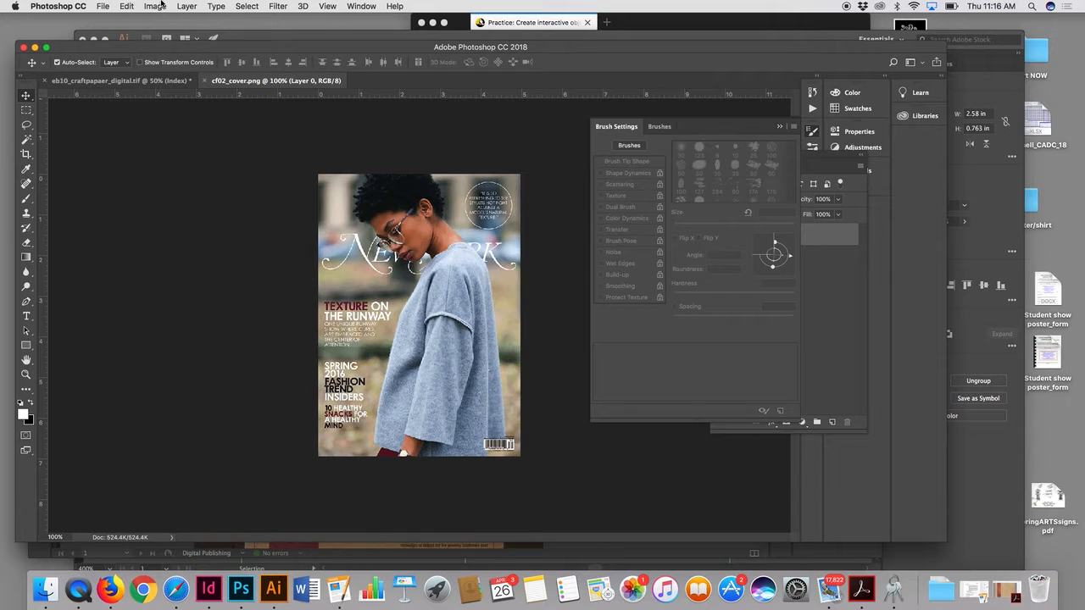
Open 2013_marketPOSTER.jpg from the 13_PublicMarket folder inside 5_FREELANCE on Dropbox
{"action": "left_click", "coordinate": [104, 6]}
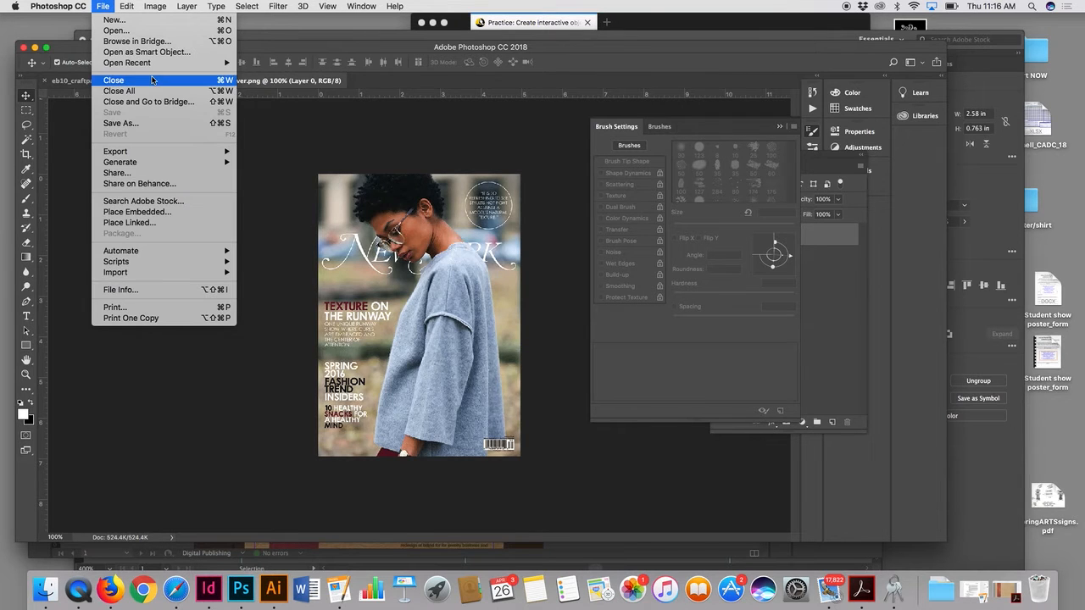
{"action": "left_click", "coordinate": [115, 31]}
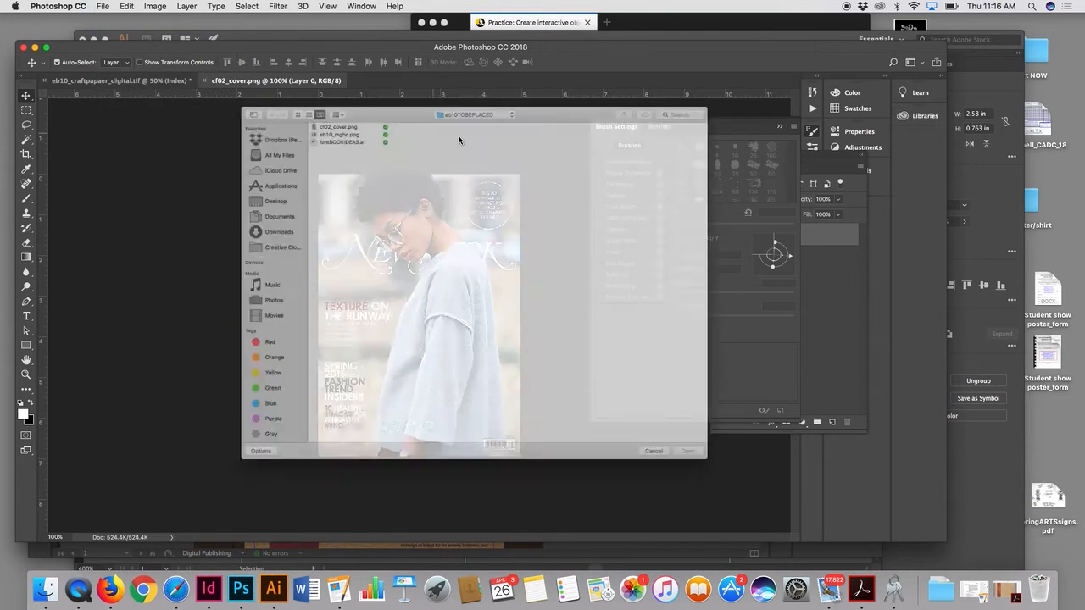
{"action": "left_click", "coordinate": [456, 60]}
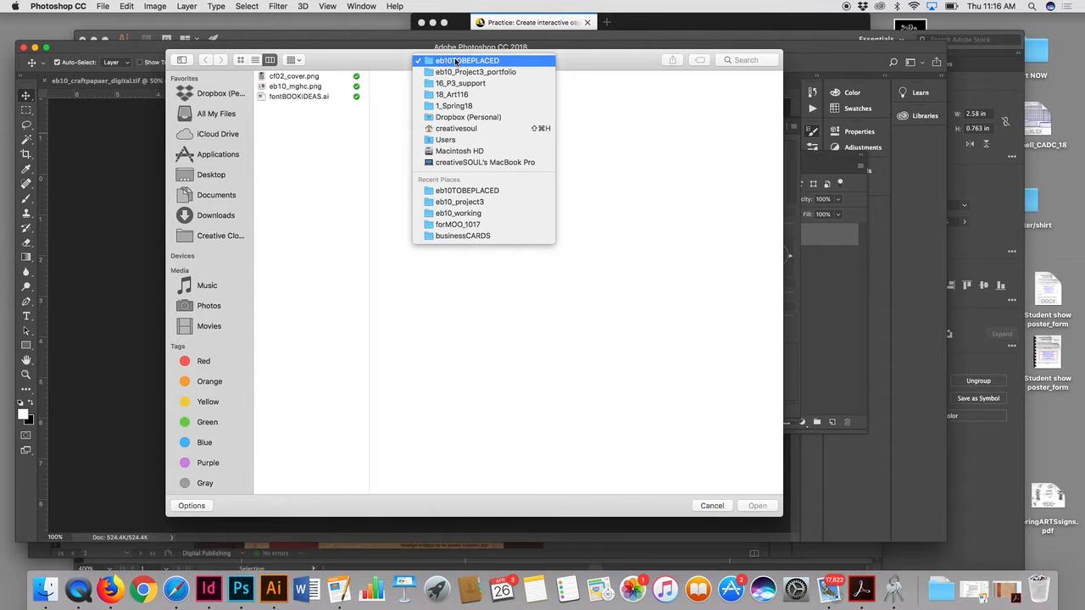
{"action": "left_click", "coordinate": [220, 94]}
{"action": "left_click", "coordinate": [220, 93]}
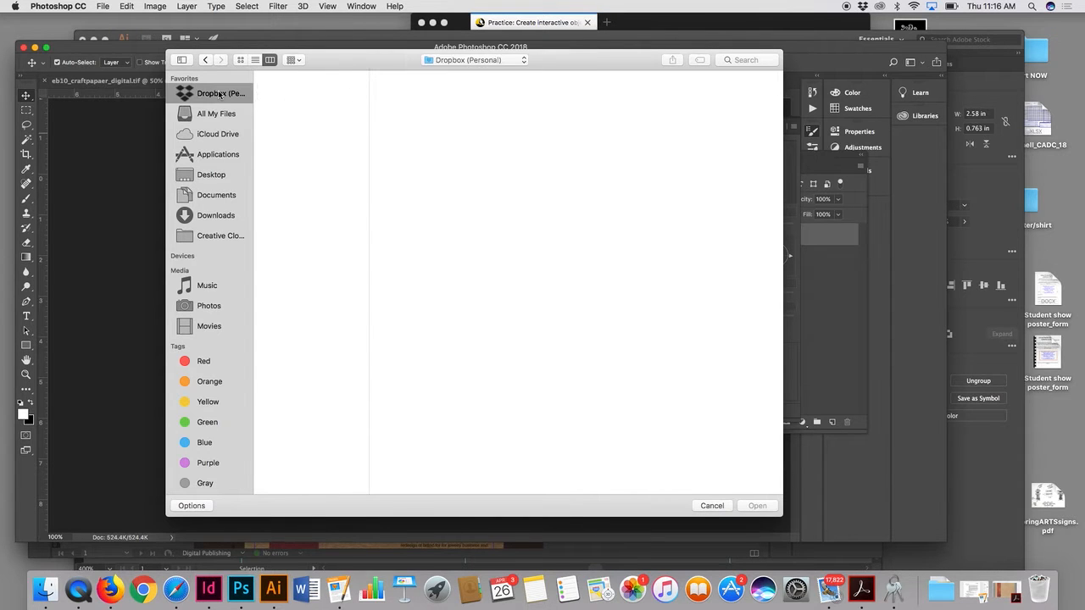
{"action": "left_click", "coordinate": [310, 76]}
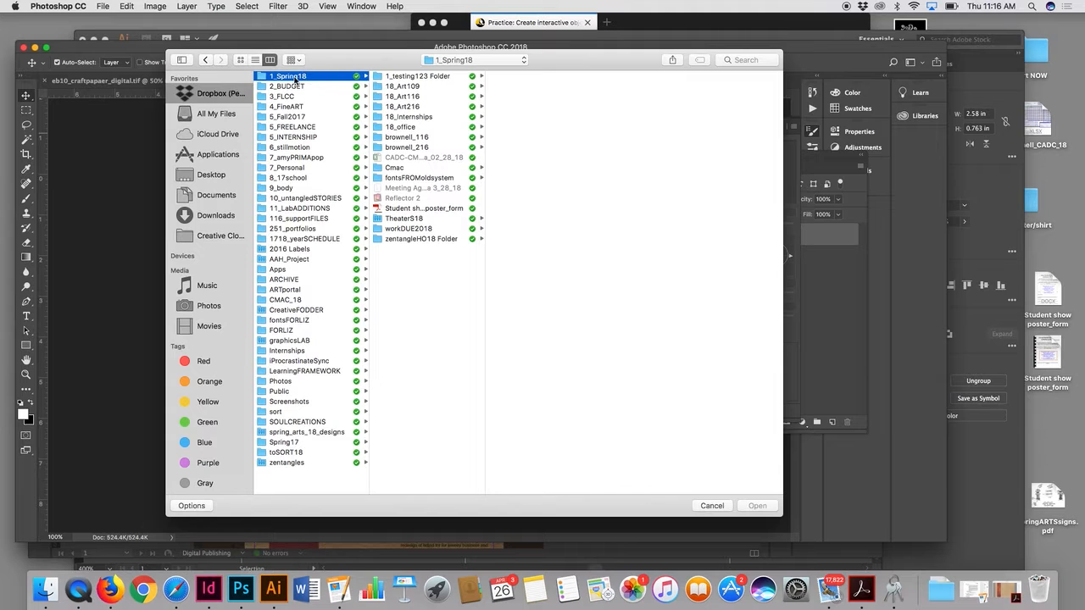
{"action": "left_click", "coordinate": [295, 127]}
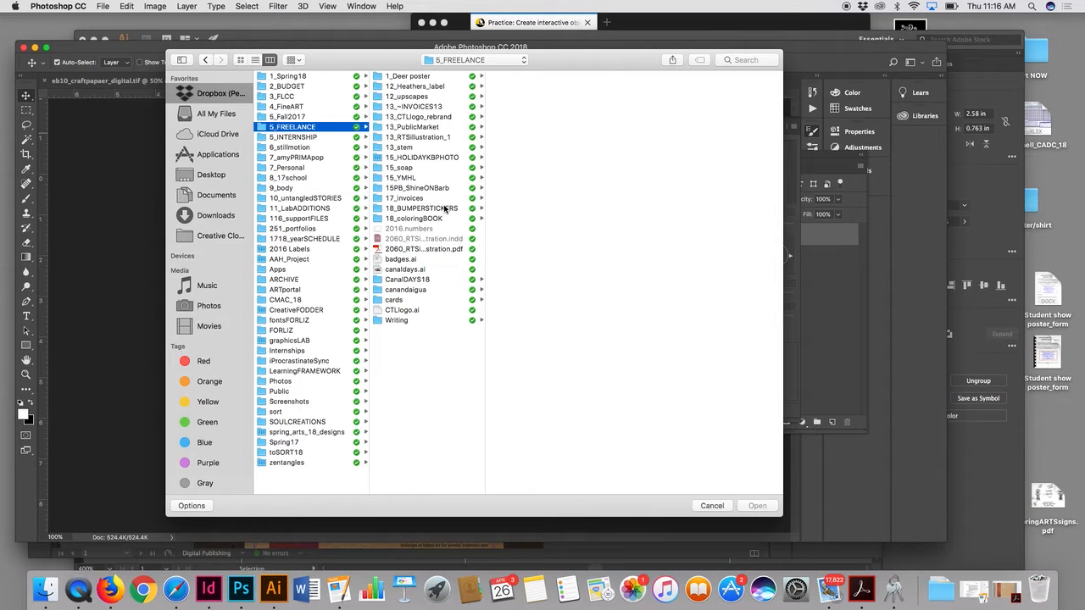
{"action": "left_click", "coordinate": [403, 129]}
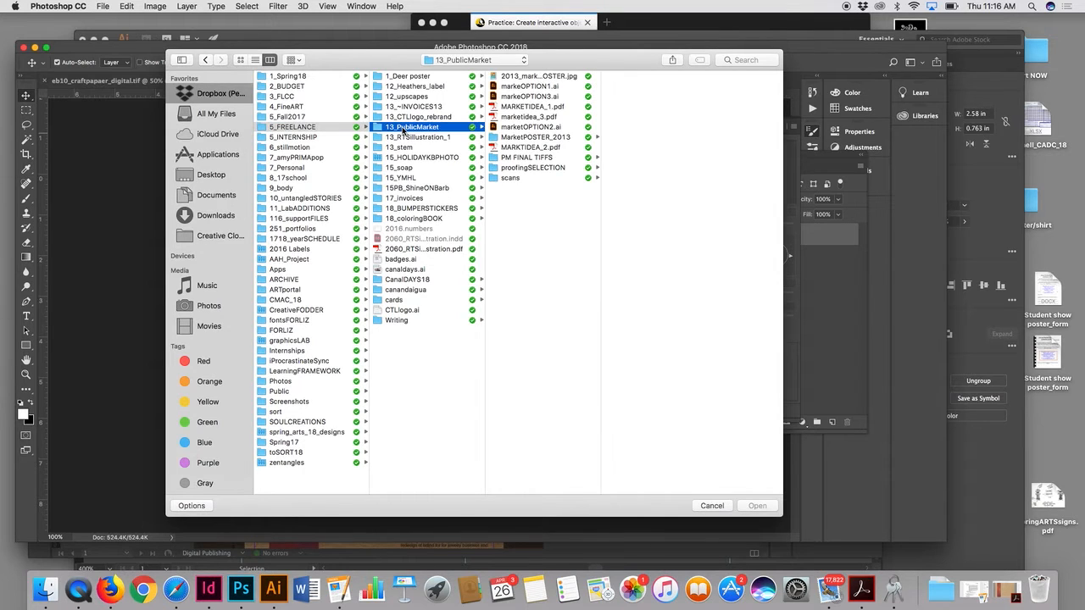
{"action": "left_click", "coordinate": [514, 107]}
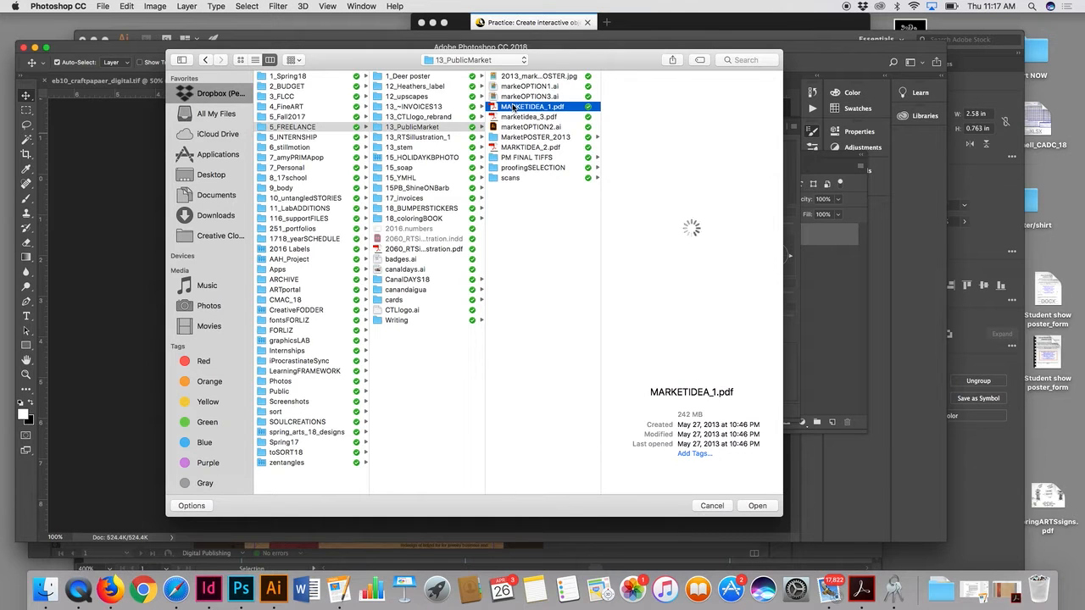
{"action": "left_click", "coordinate": [524, 76]}
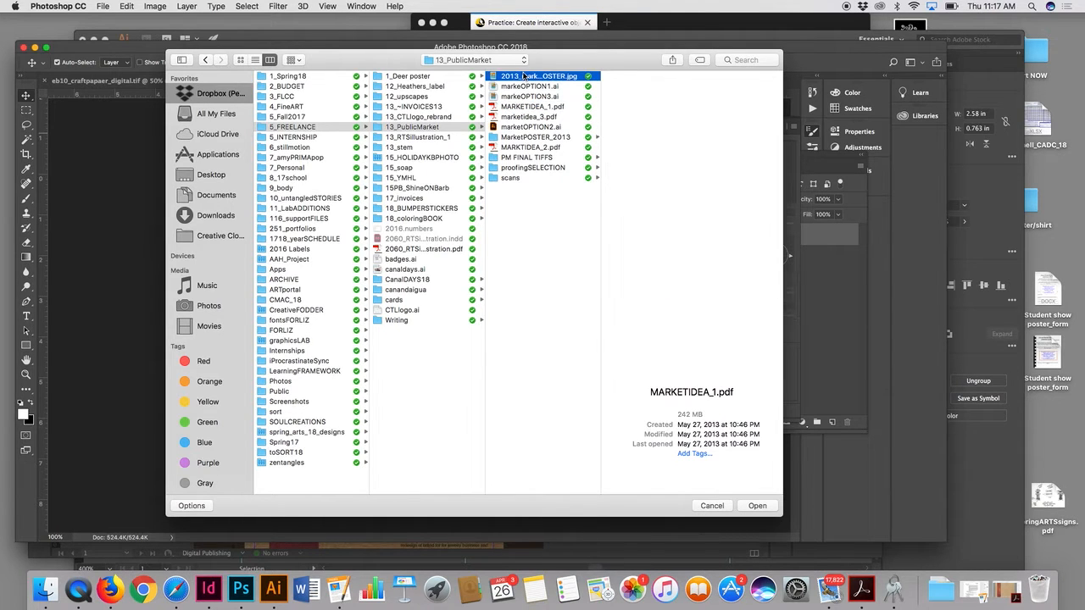
{"action": "left_click", "coordinate": [757, 507]}
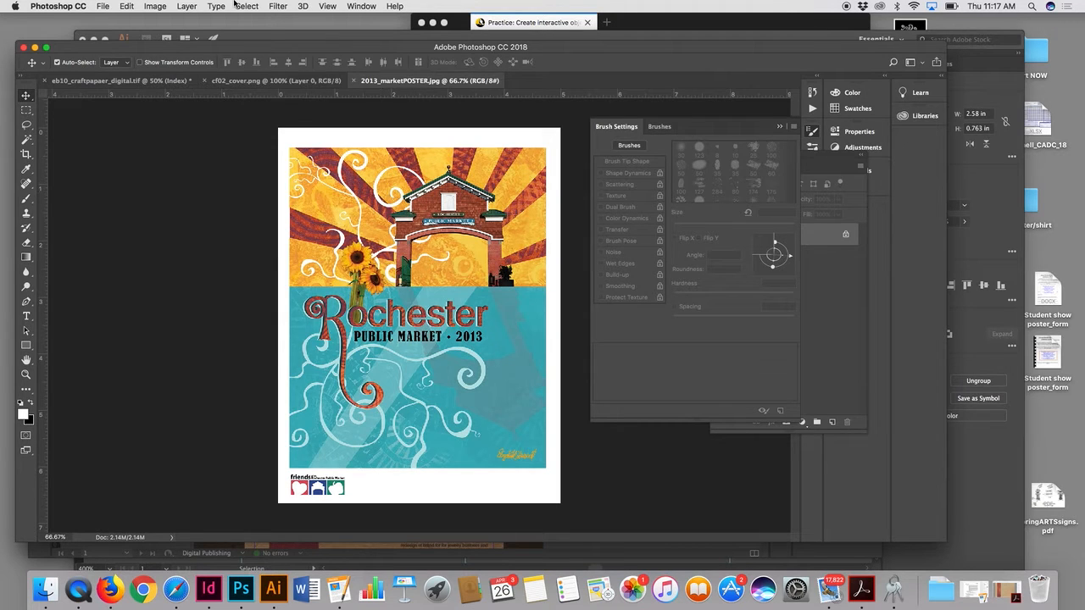
Start saving the market poster as a new file named marketPOSTER_port
{"action": "left_click", "coordinate": [105, 6]}
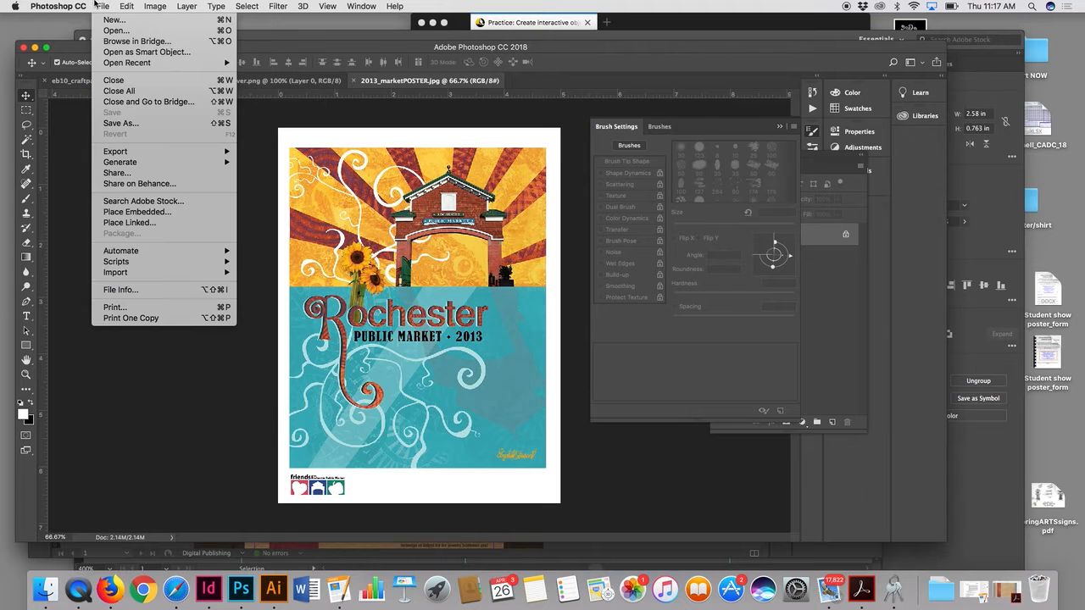
{"action": "left_click", "coordinate": [165, 122]}
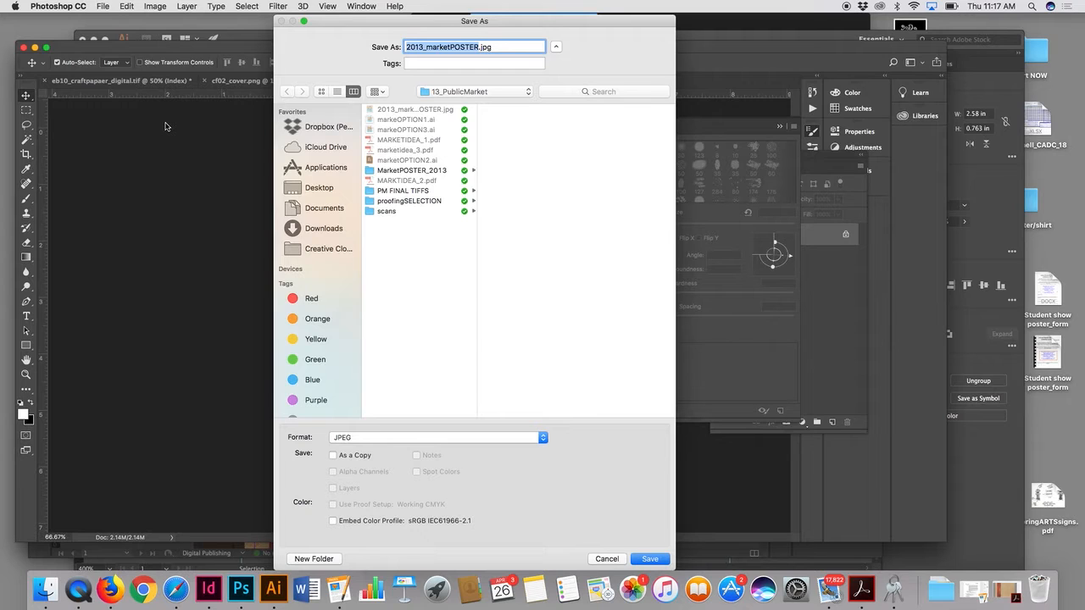
{"action": "left_click", "coordinate": [425, 47]}
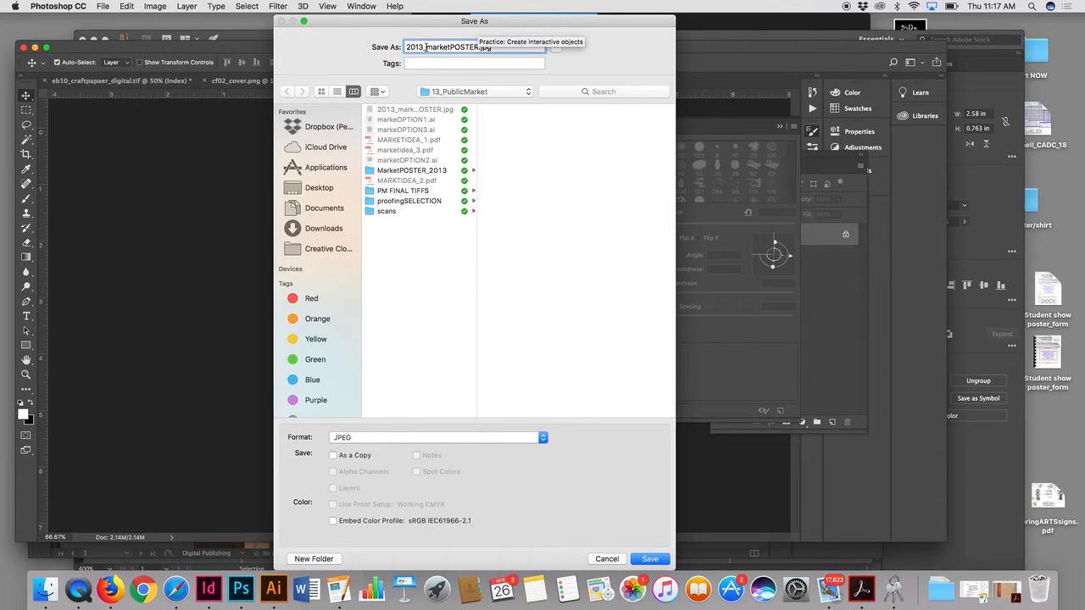
{"action": "left_click_drag", "start_coordinate": [428, 47], "coordinate": [406, 48]}
{"action": "key", "text": "BackSpace"}
{"action": "left_click", "coordinate": [458, 46]}
{"action": "type", "text": "_port"}
Choose eb10_tobeplaced inside eb10_project3 as the save destination and prefix the file name with eb10_
{"action": "left_click", "coordinate": [475, 93]}
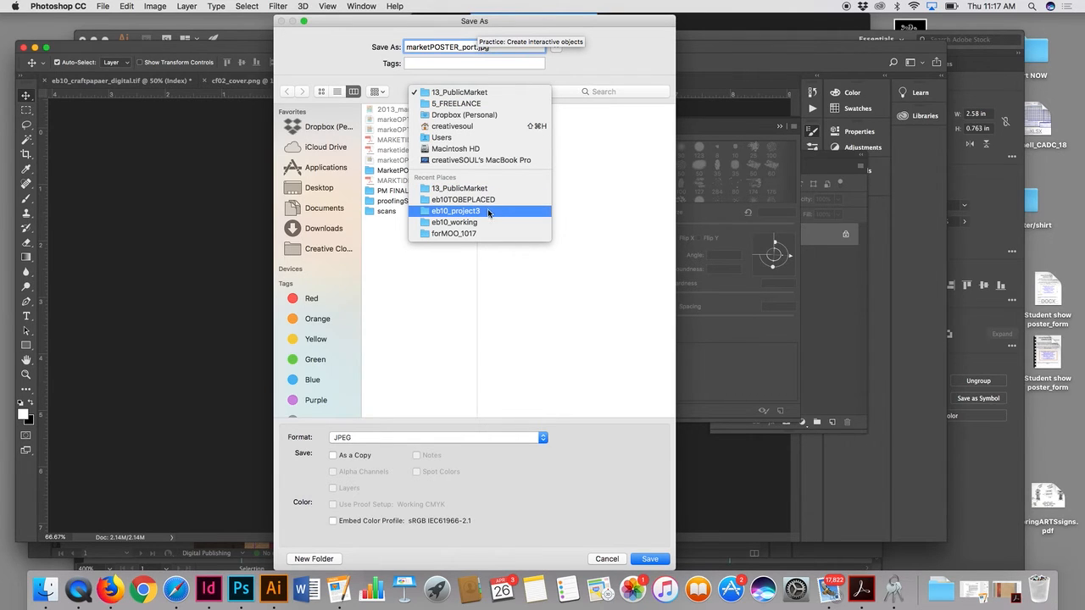
{"action": "left_click", "coordinate": [488, 210]}
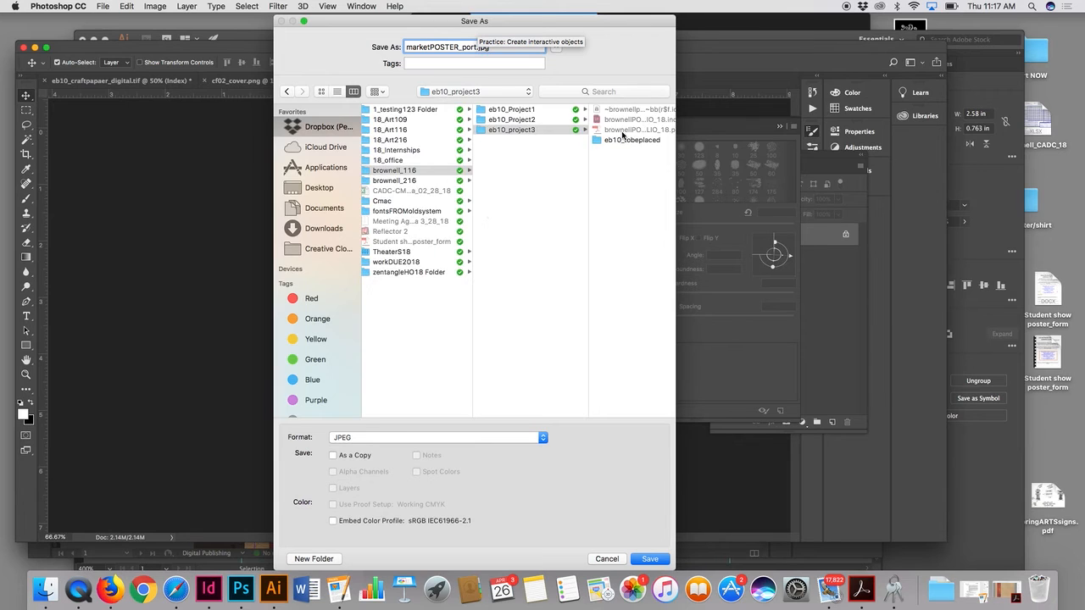
{"action": "left_click", "coordinate": [623, 140]}
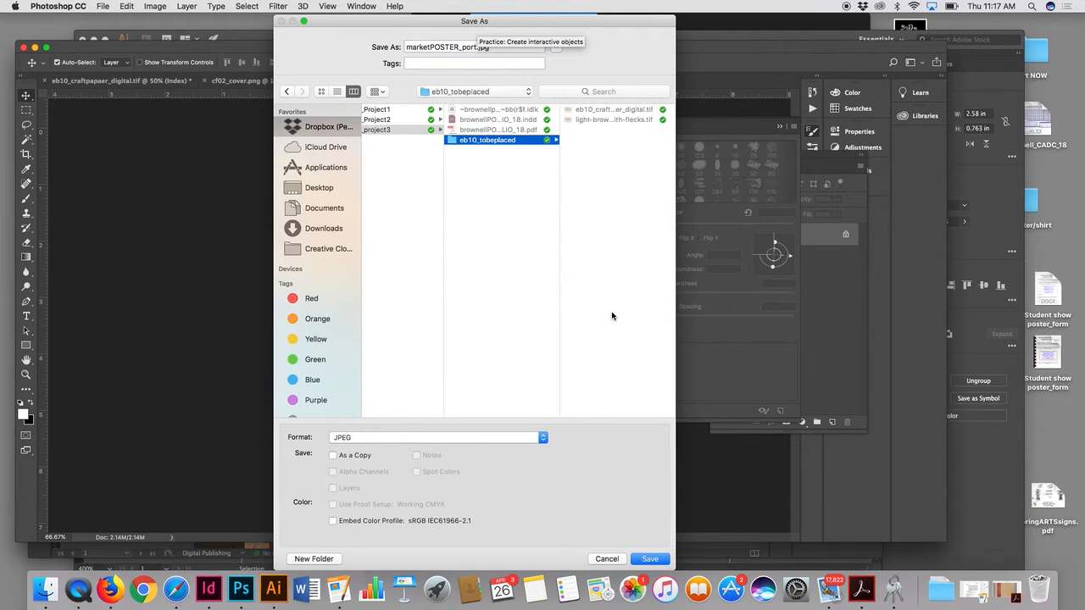
{"action": "left_click", "coordinate": [407, 47]}
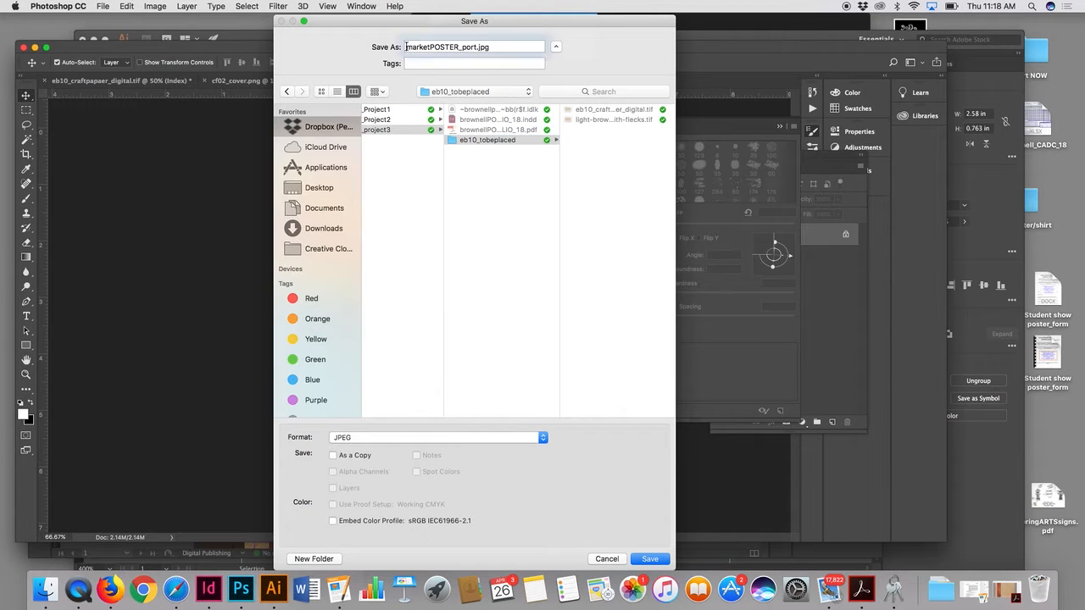
{"action": "type", "text": "eb10_"}
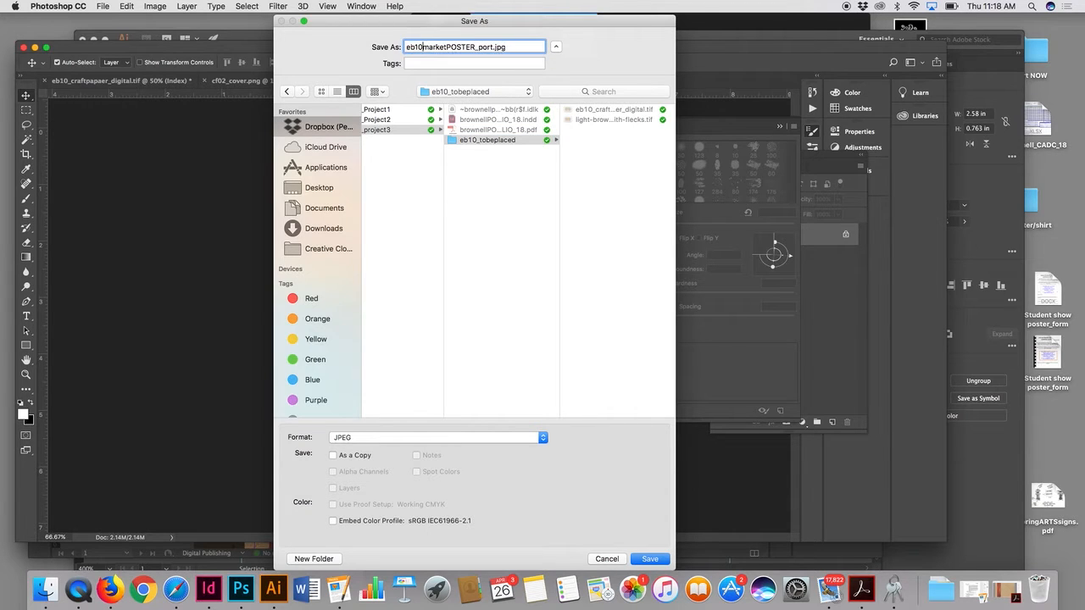
Set the format to TIFF and save the poster with LZW compression, interleaved pixel order and IBM PC byte order
{"action": "left_click", "coordinate": [435, 438]}
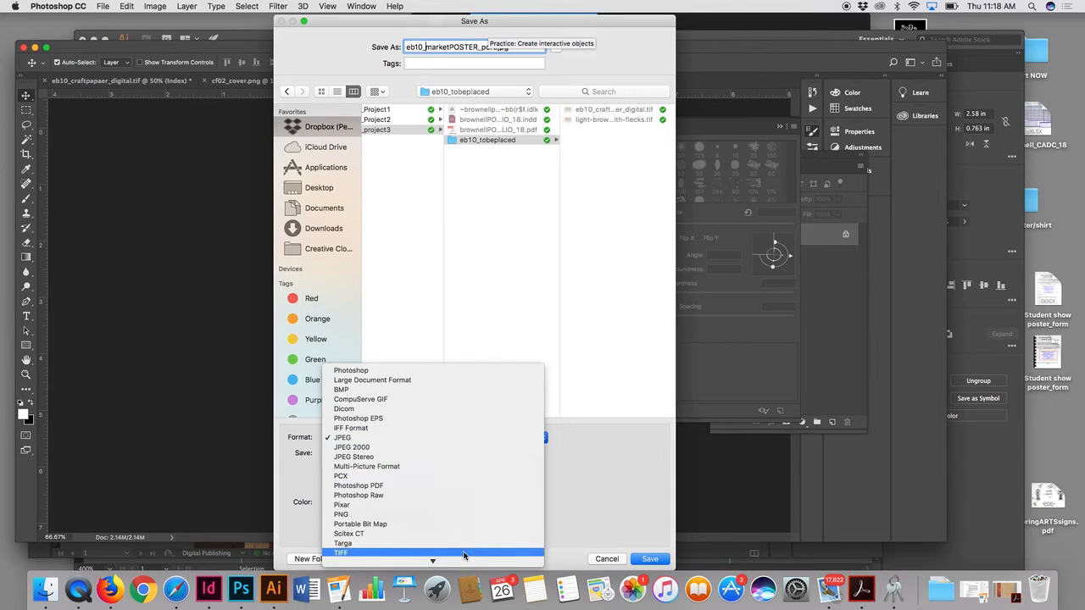
{"action": "scroll", "coordinate": [463, 556], "scroll_direction": "down", "scroll_amount": 1}
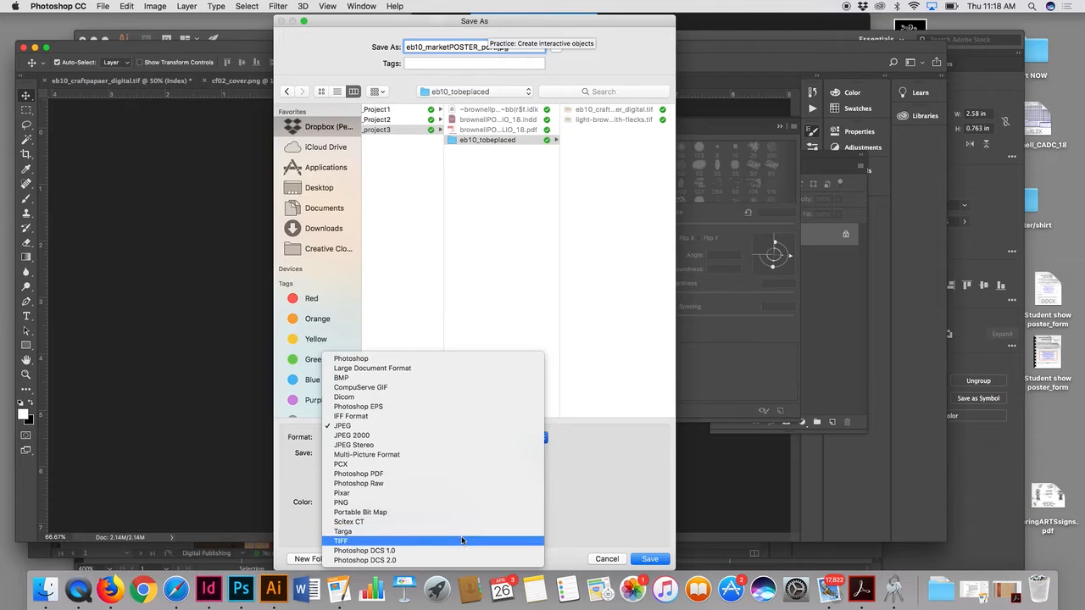
{"action": "left_click", "coordinate": [462, 540]}
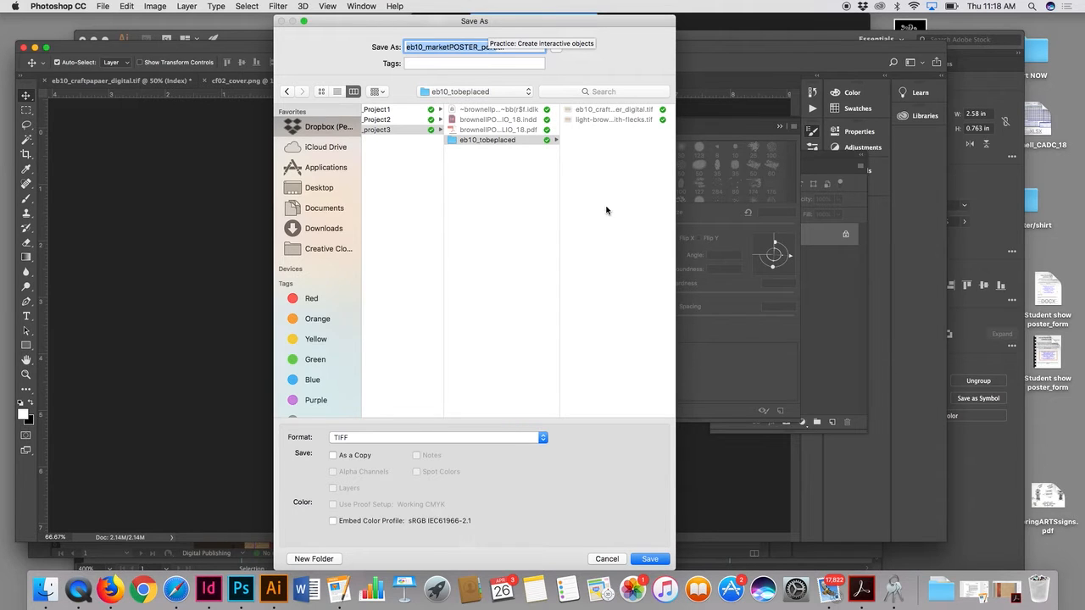
{"action": "left_click", "coordinate": [650, 561]}
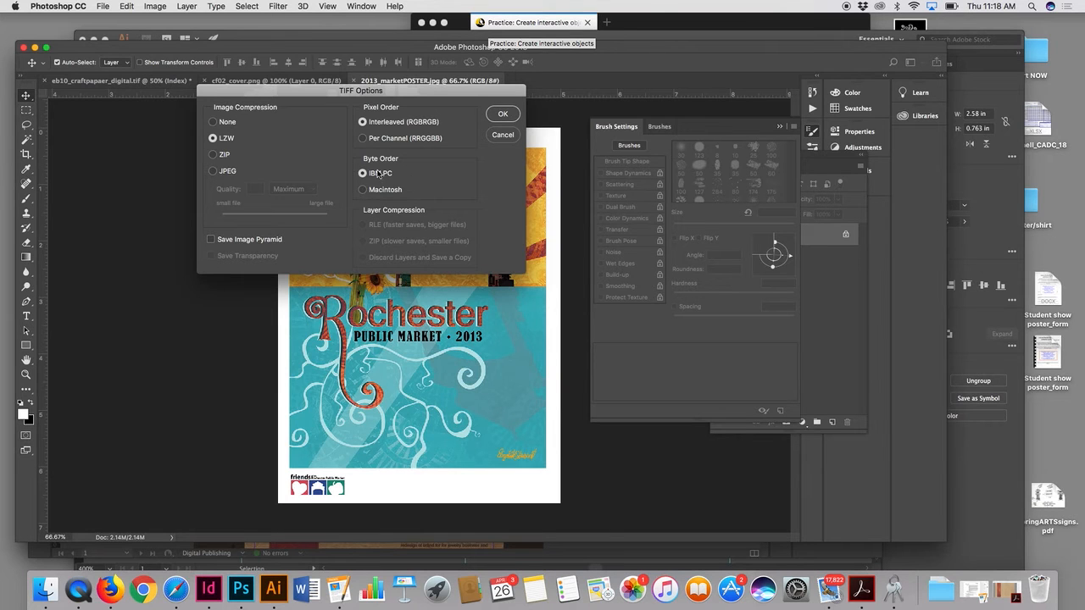
{"action": "left_click", "coordinate": [504, 114]}
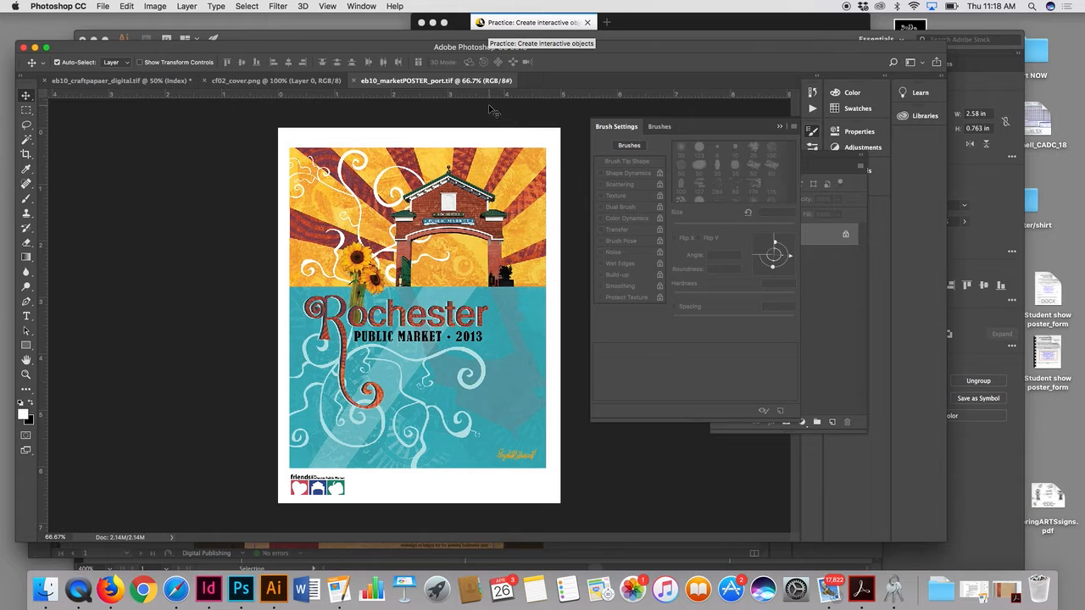
Check the market poster's pixel dimensions and resolution in the Image Size settings
{"action": "left_click", "coordinate": [162, 6]}
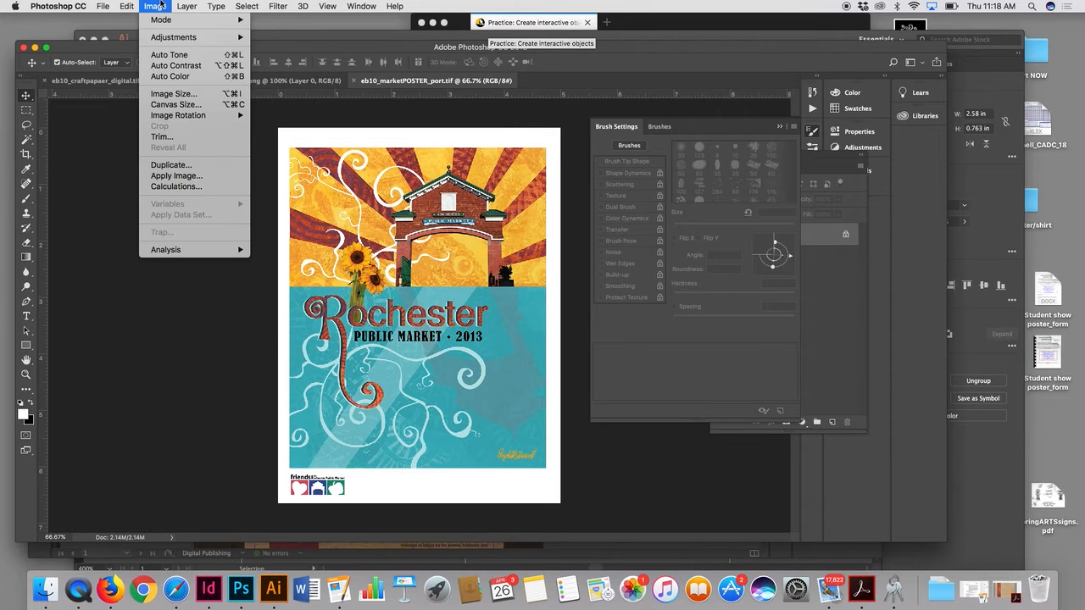
{"action": "left_click", "coordinate": [178, 96]}
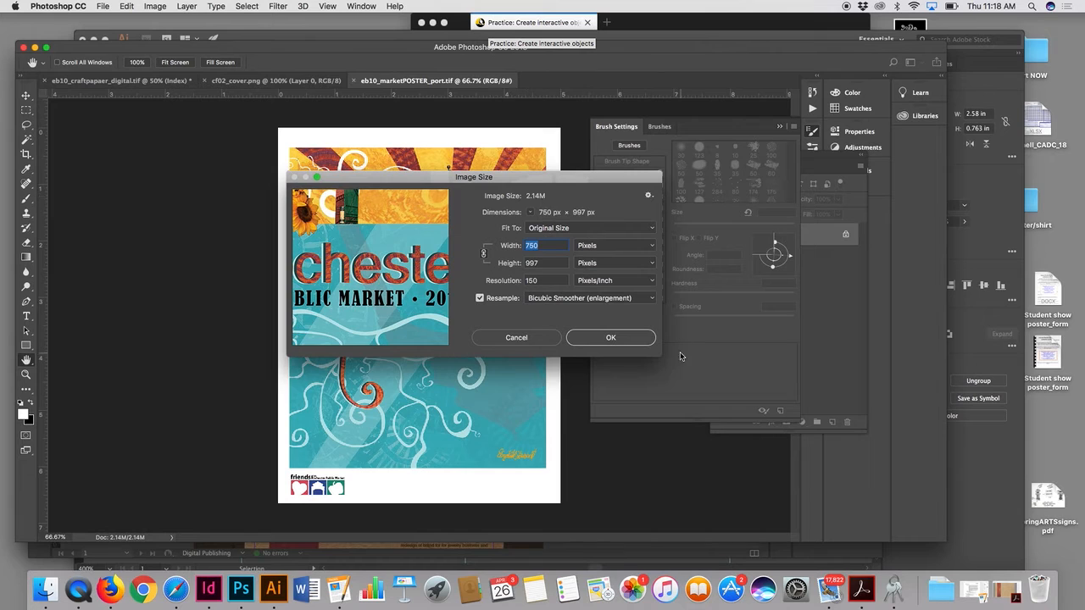
{"action": "left_click", "coordinate": [608, 339]}
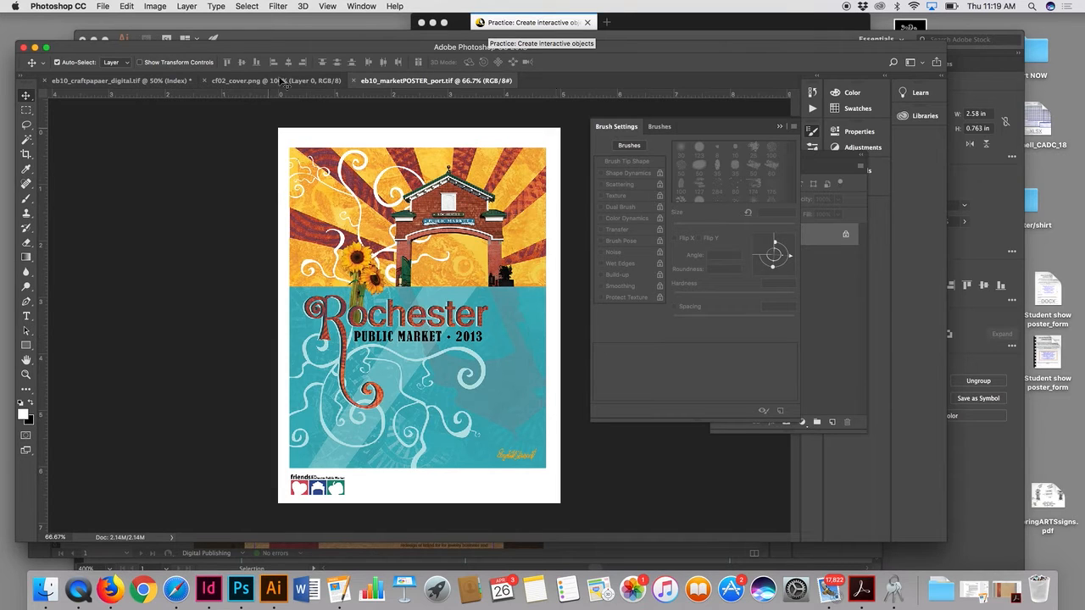
Convert the poster to Indexed Color with the Local (Adaptive) palette and 256 colors, and save it in Photoshop format in eb10_tobeplaced
{"action": "left_click", "coordinate": [155, 6]}
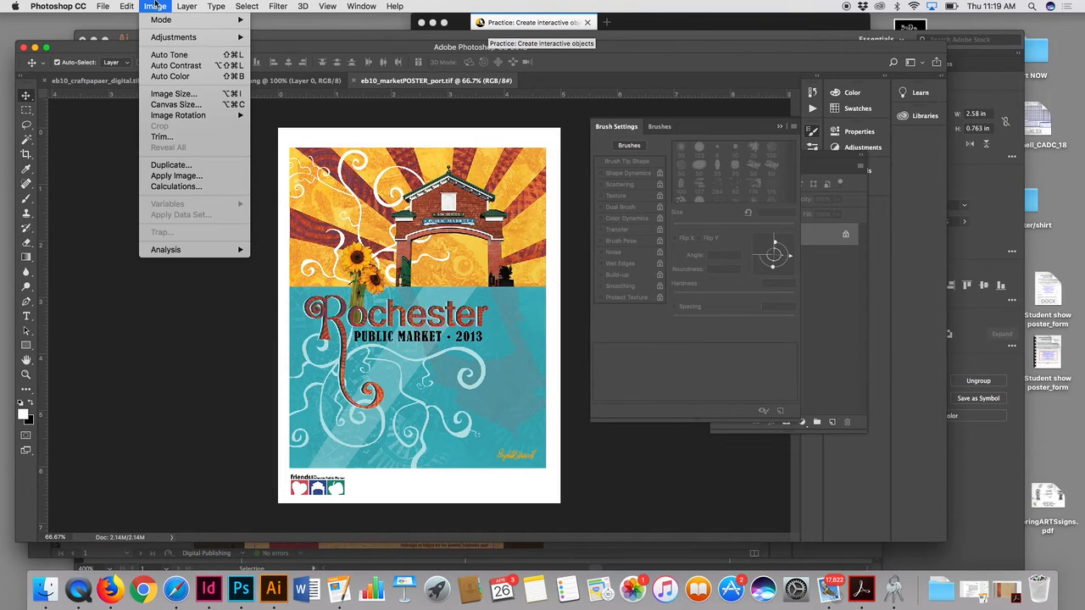
{"action": "mouse_move", "coordinate": [164, 22]}
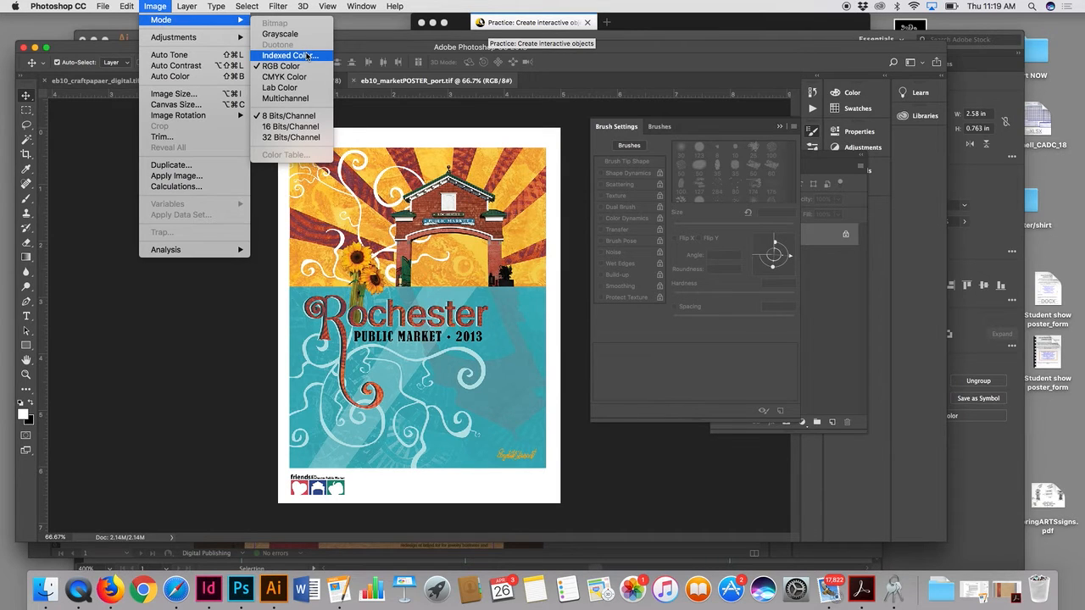
{"action": "left_click", "coordinate": [307, 55]}
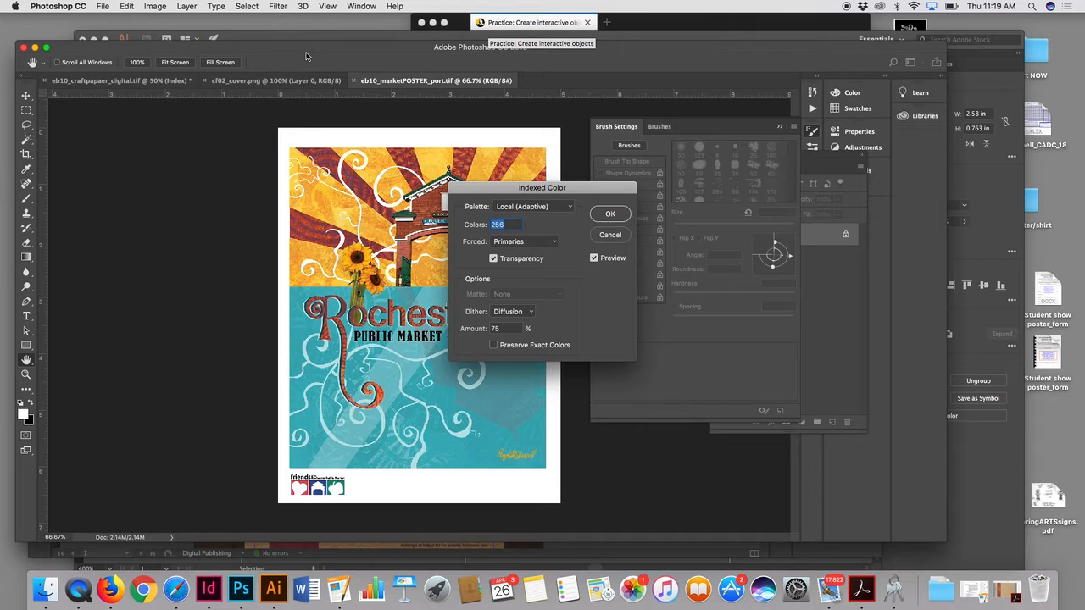
{"action": "left_click_drag", "start_coordinate": [600, 192], "coordinate": [219, 138]}
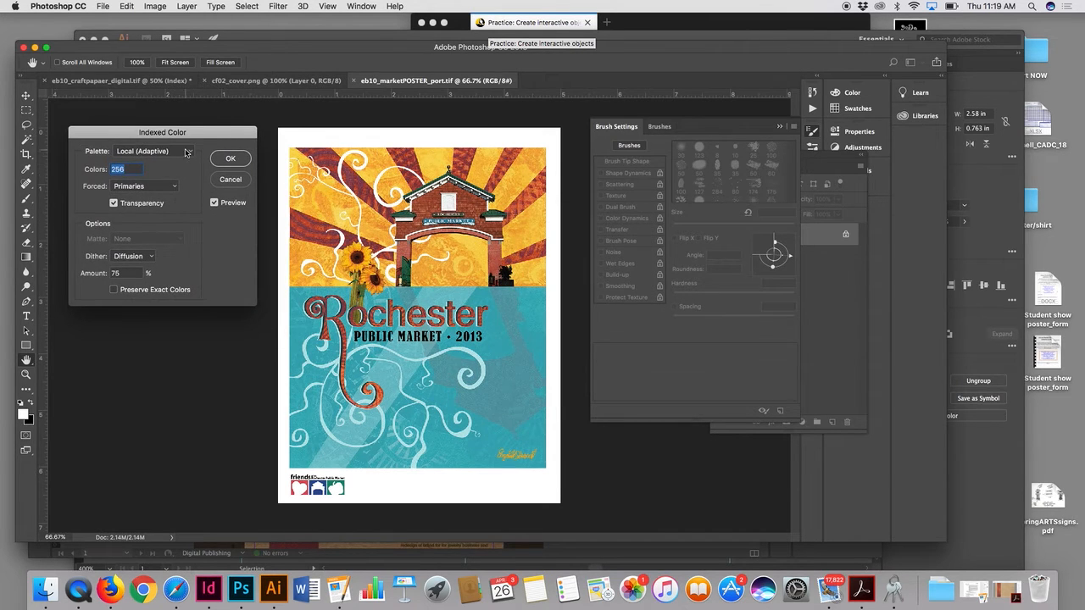
{"action": "left_click", "coordinate": [186, 153]}
{"action": "left_click", "coordinate": [187, 152]}
{"action": "left_click", "coordinate": [235, 162]}
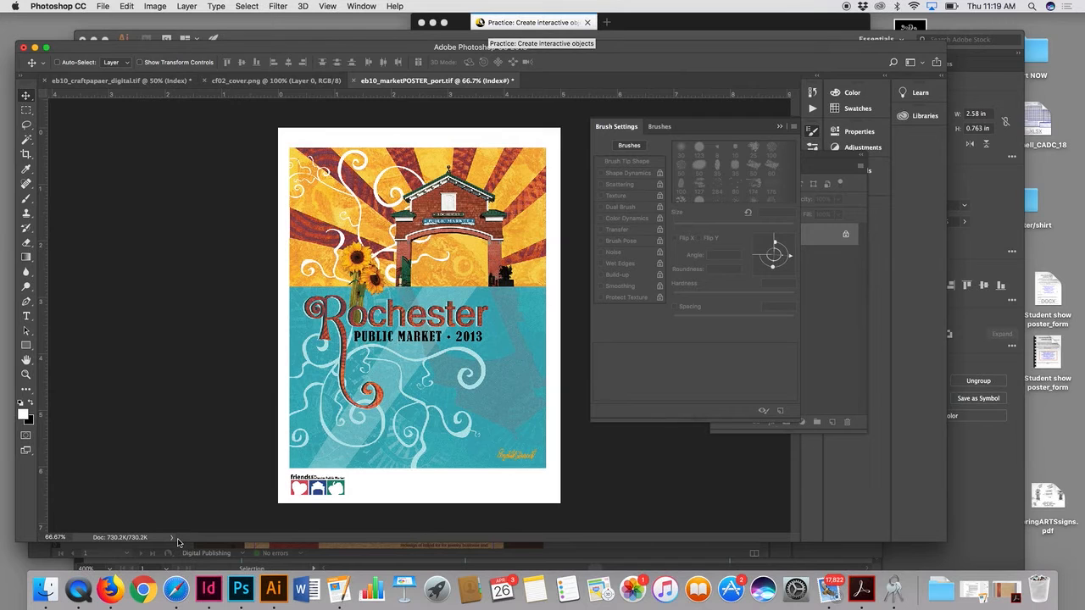
{"action": "key", "text": "super+shift+s"}
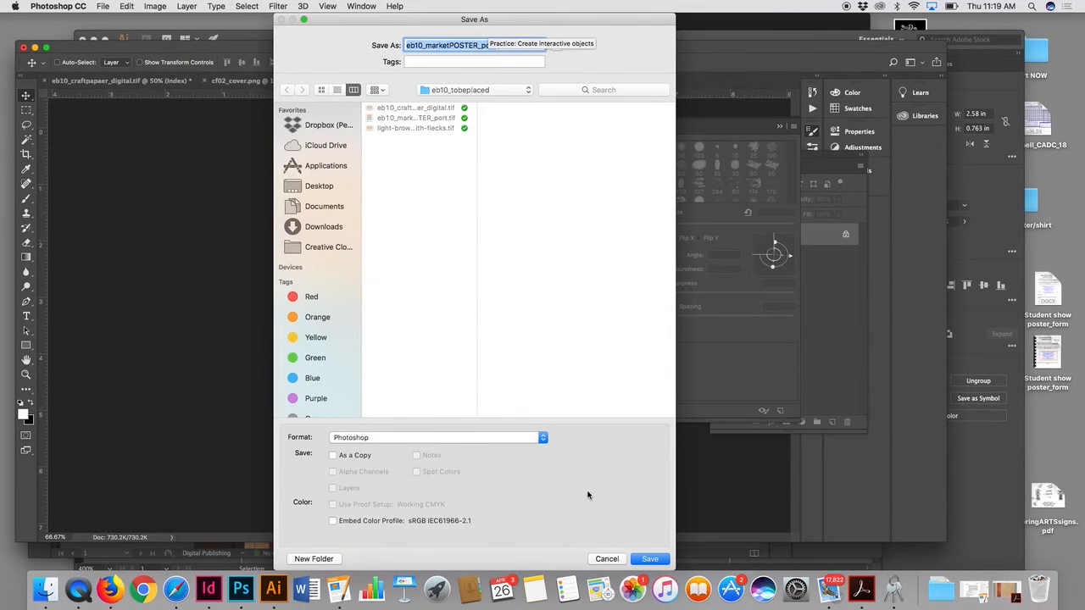
{"action": "left_click", "coordinate": [655, 561]}
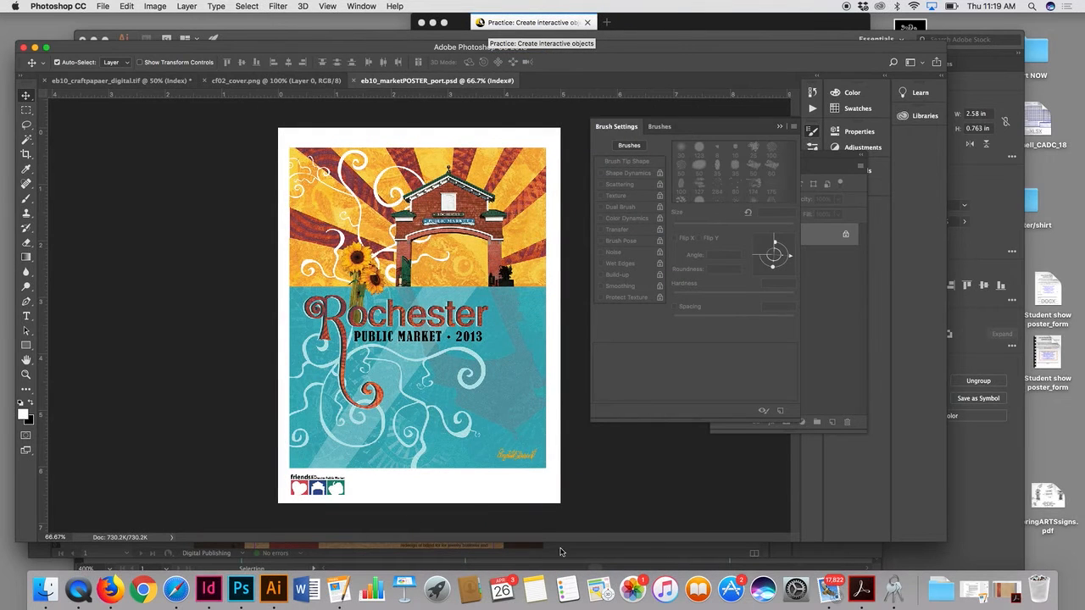
Switch to InDesign and start placing a file on the empty page 4 with Show Import Options turned off
{"action": "left_click", "coordinate": [208, 591]}
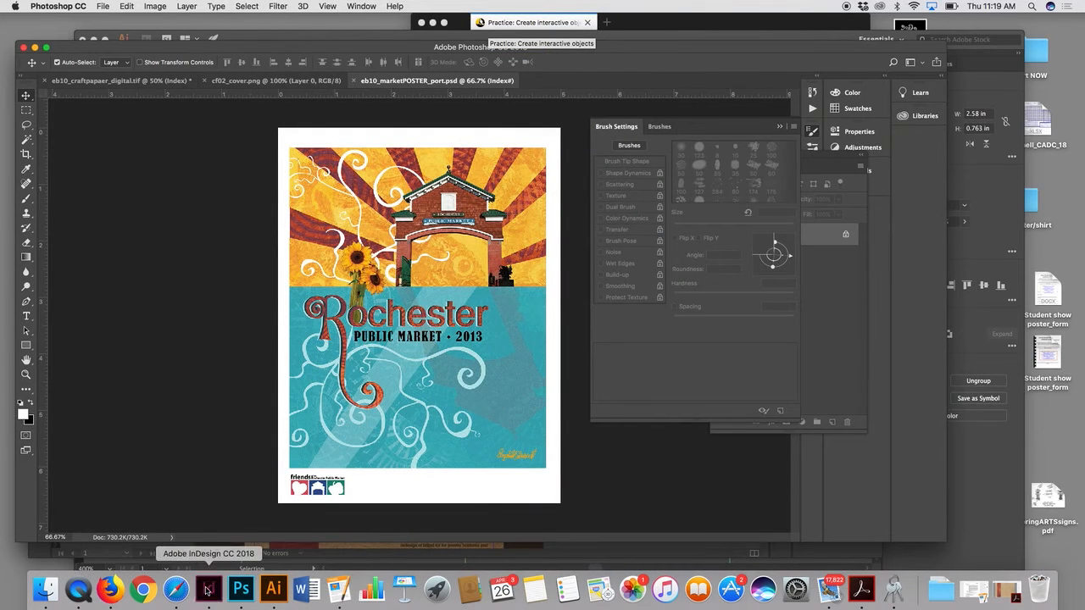
{"action": "scroll", "coordinate": [310, 389], "scroll_direction": "down", "scroll_amount": 10}
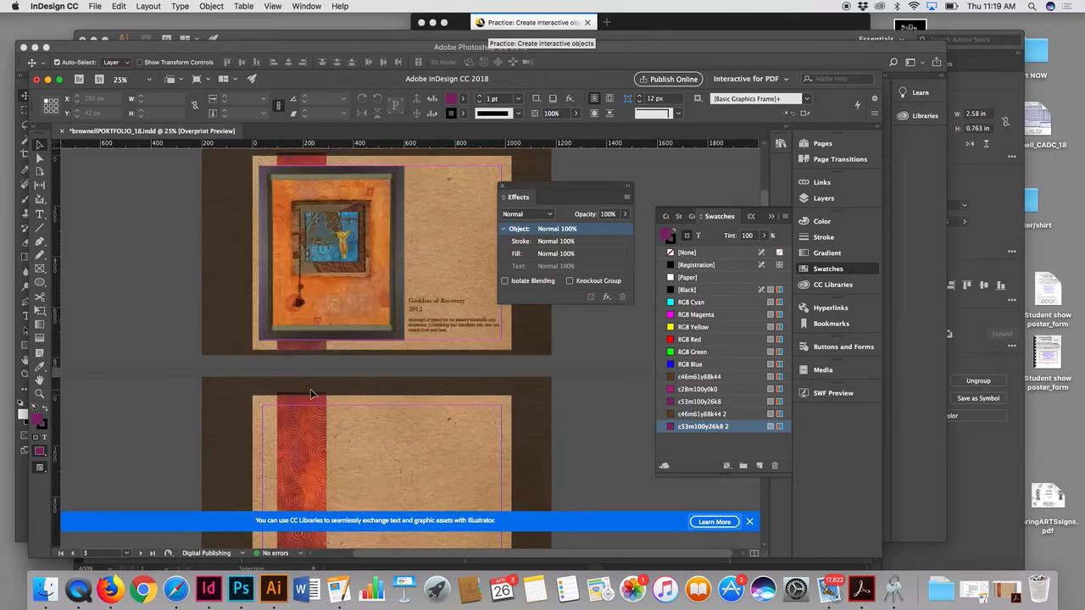
{"action": "scroll", "coordinate": [310, 389], "scroll_direction": "down", "scroll_amount": 5}
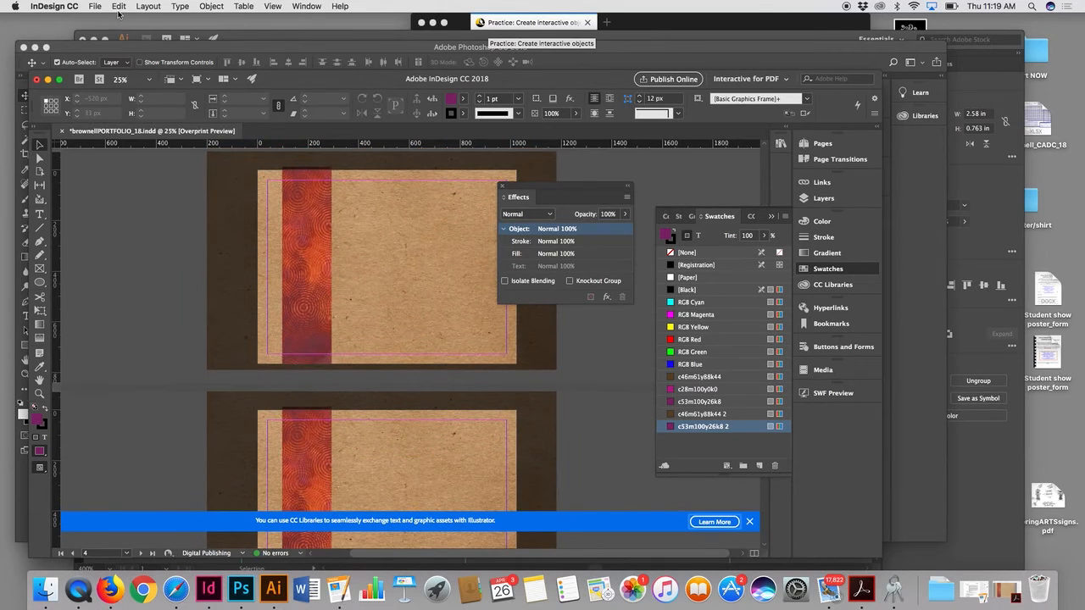
{"action": "left_click", "coordinate": [95, 6]}
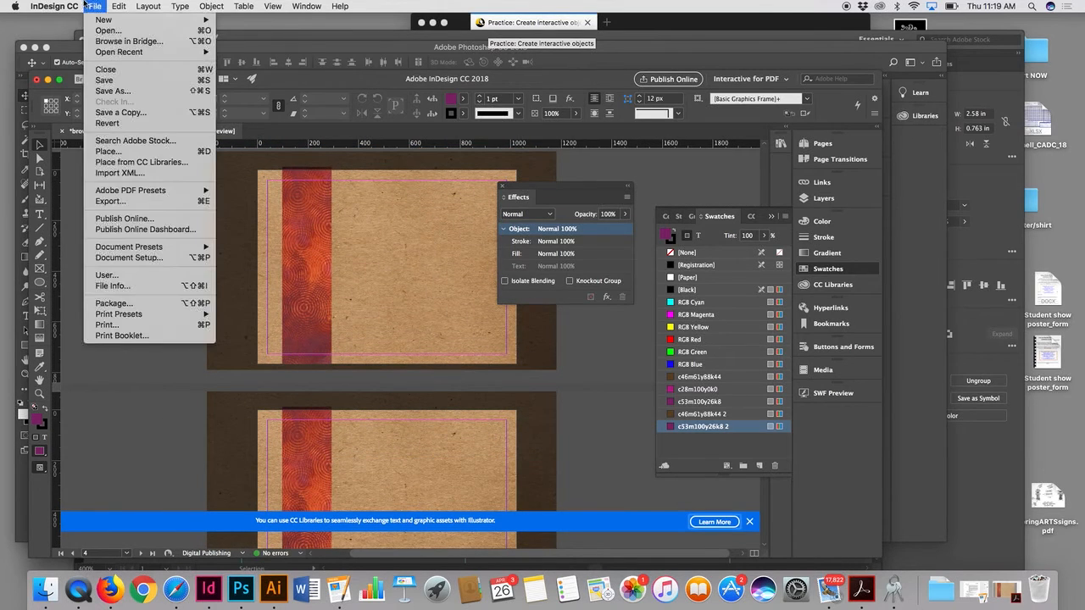
{"action": "left_click", "coordinate": [149, 151]}
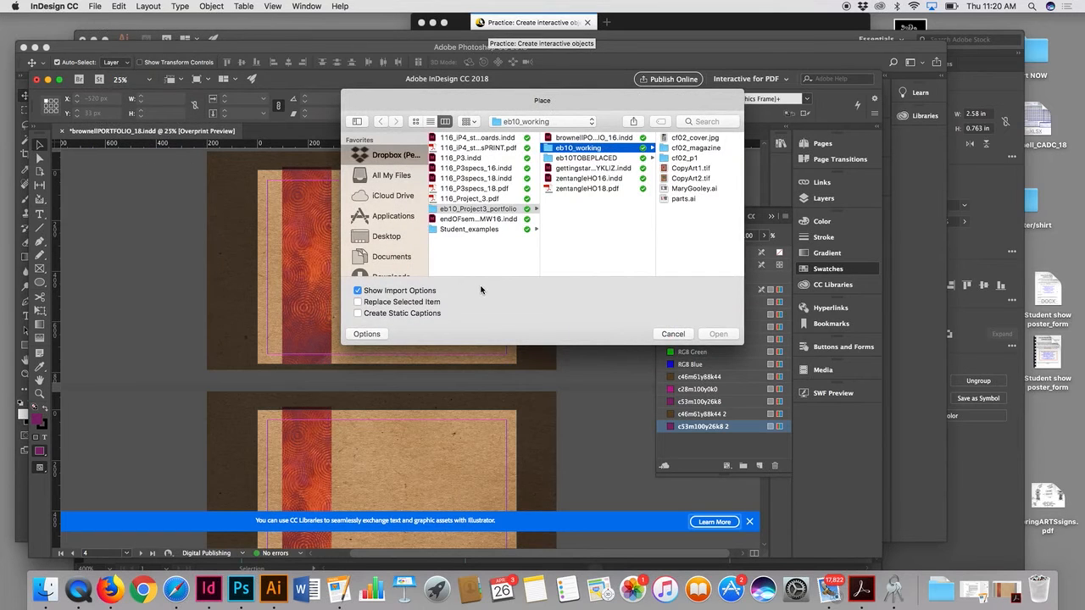
{"action": "left_click", "coordinate": [357, 291]}
Place eb10_marketPOSTER_port.tif from the eb10_tobeplaced folder inside eb10_project3 onto page 4
{"action": "scroll", "coordinate": [451, 219], "scroll_direction": "left", "scroll_amount": 5}
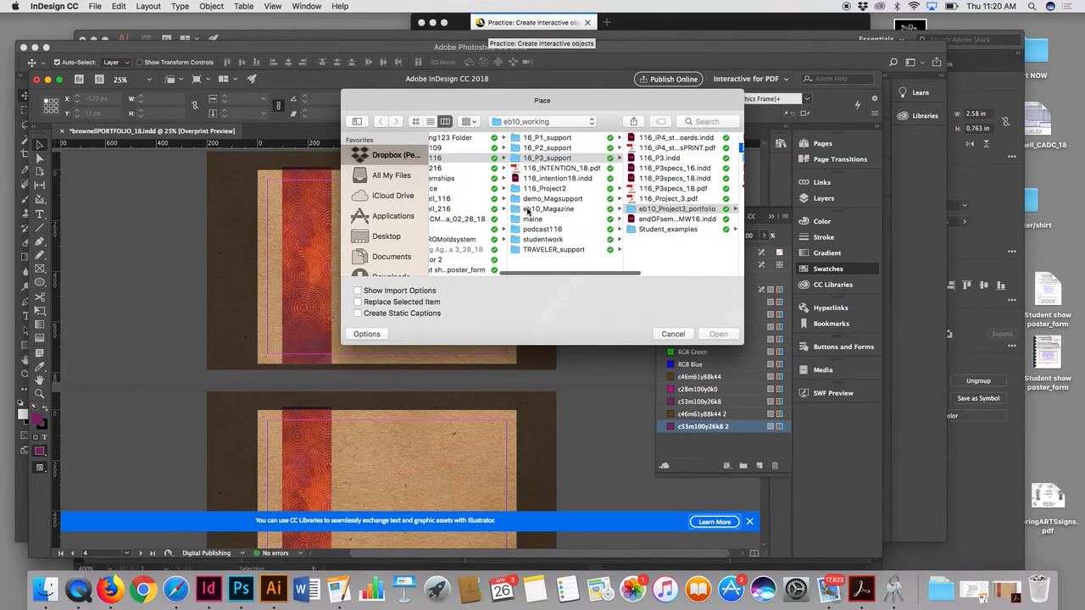
{"action": "scroll", "coordinate": [527, 211], "scroll_direction": "left", "scroll_amount": 3}
{"action": "left_click", "coordinate": [476, 200]}
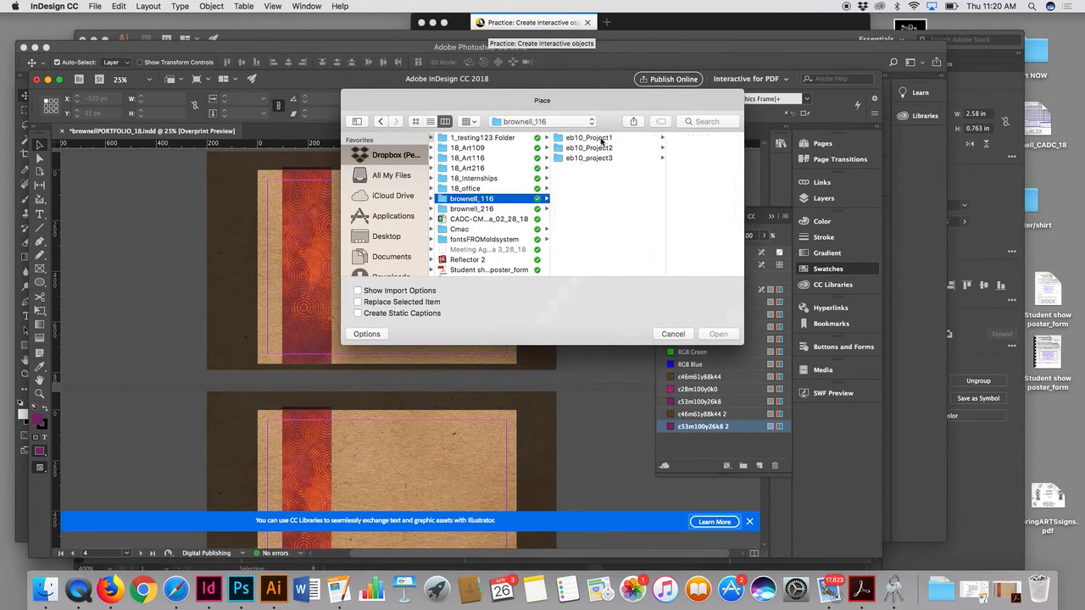
{"action": "left_click", "coordinate": [651, 158]}
{"action": "left_click", "coordinate": [675, 169]}
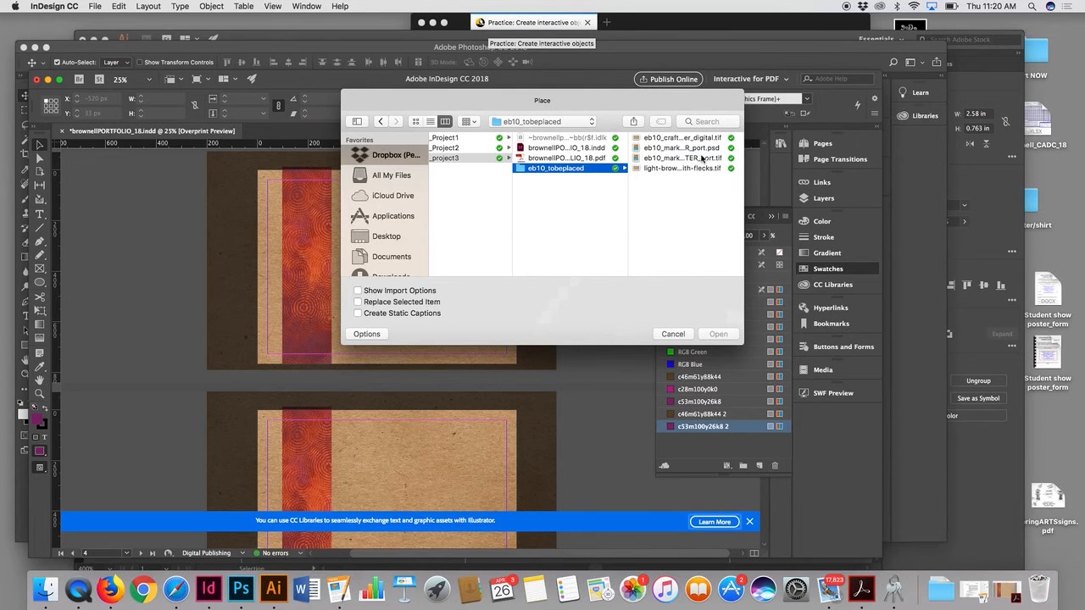
{"action": "left_click", "coordinate": [702, 158]}
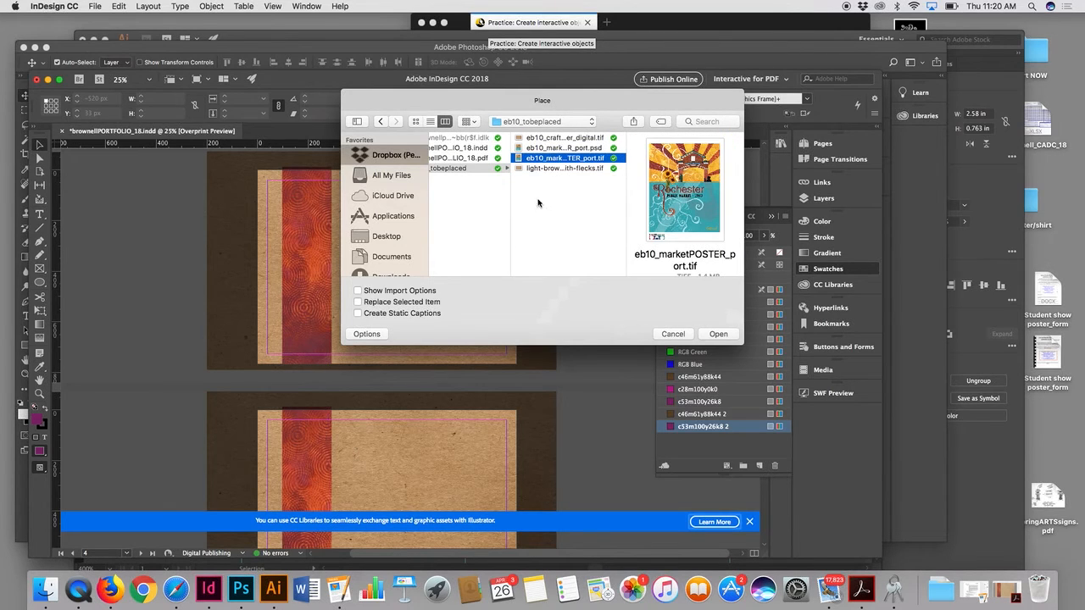
{"action": "left_click", "coordinate": [716, 334]}
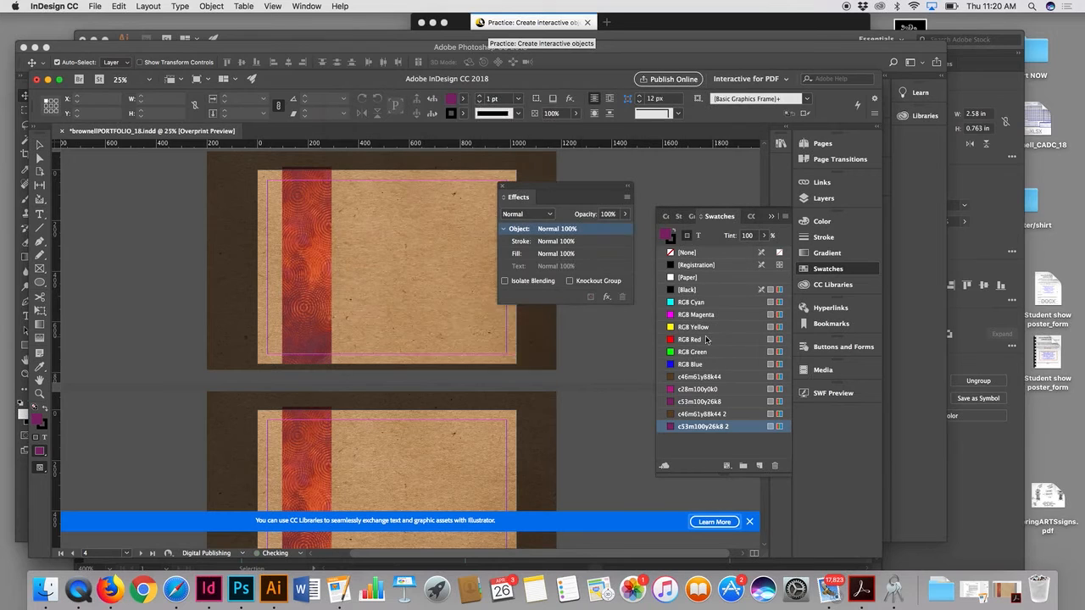
{"action": "left_click", "coordinate": [363, 211]}
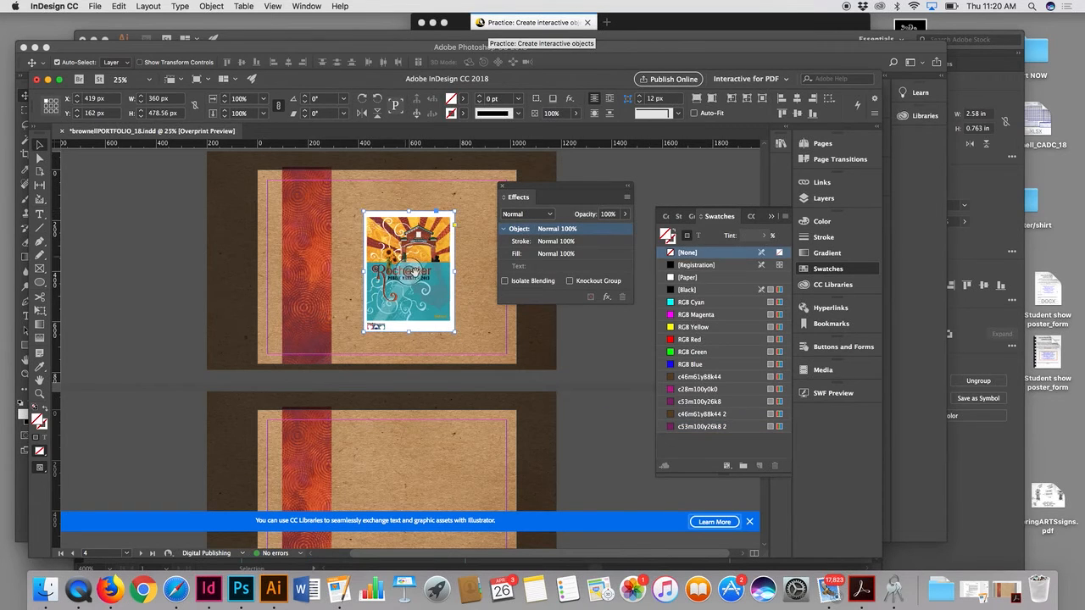
Enlarge the placed poster proportionally to about 463 by 615 px and position it over the red strip at about X 155 px, Y 77 px
{"action": "left_click_drag", "start_coordinate": [423, 298], "coordinate": [368, 302]}
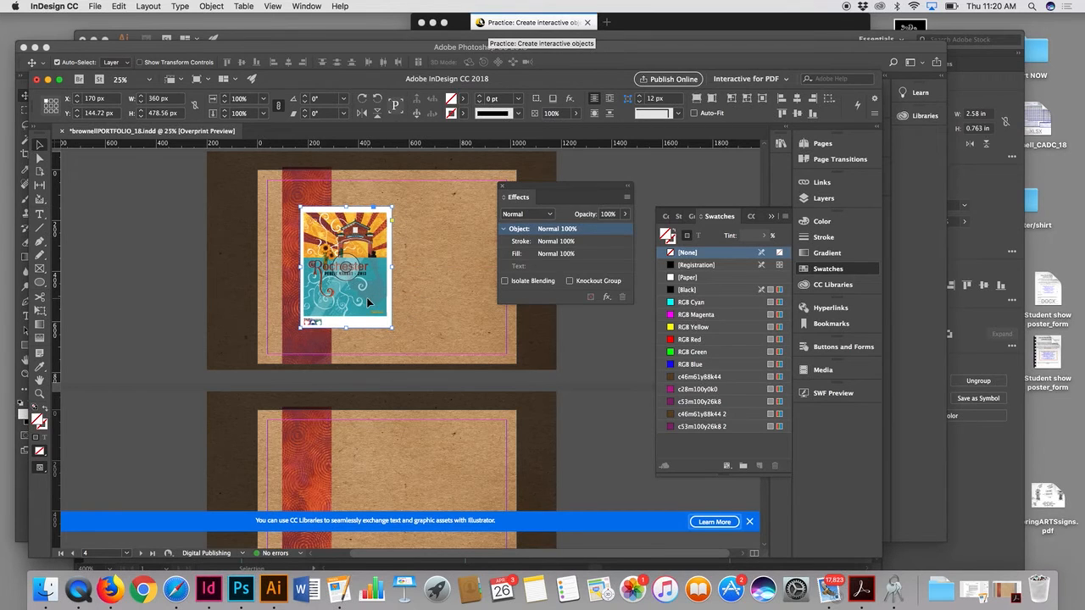
{"action": "left_click_drag", "start_coordinate": [367, 300], "coordinate": [362, 302]}
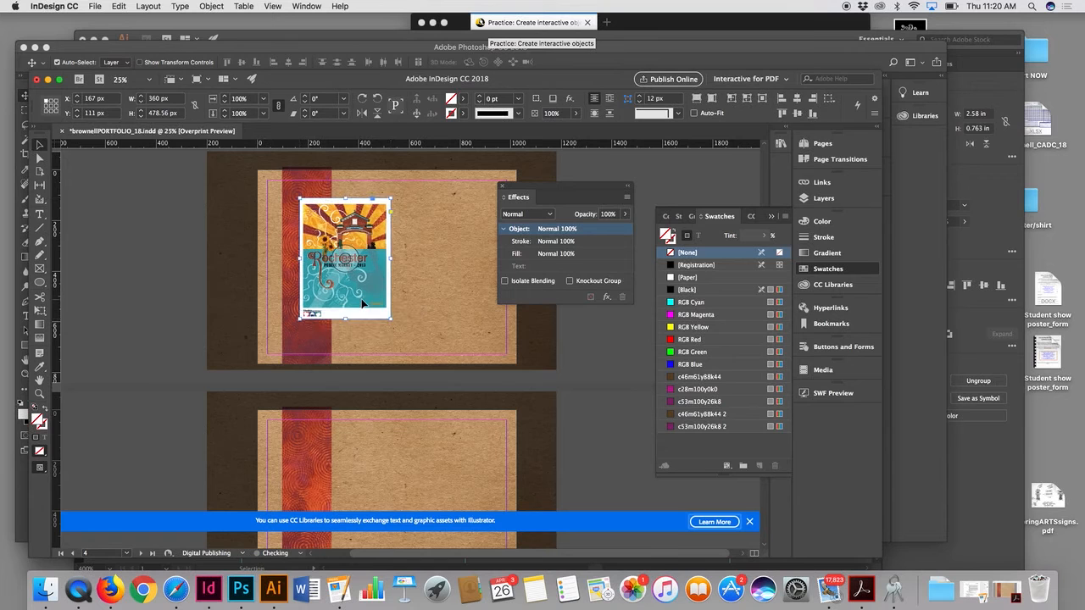
{"action": "key", "text": "super+equal"}
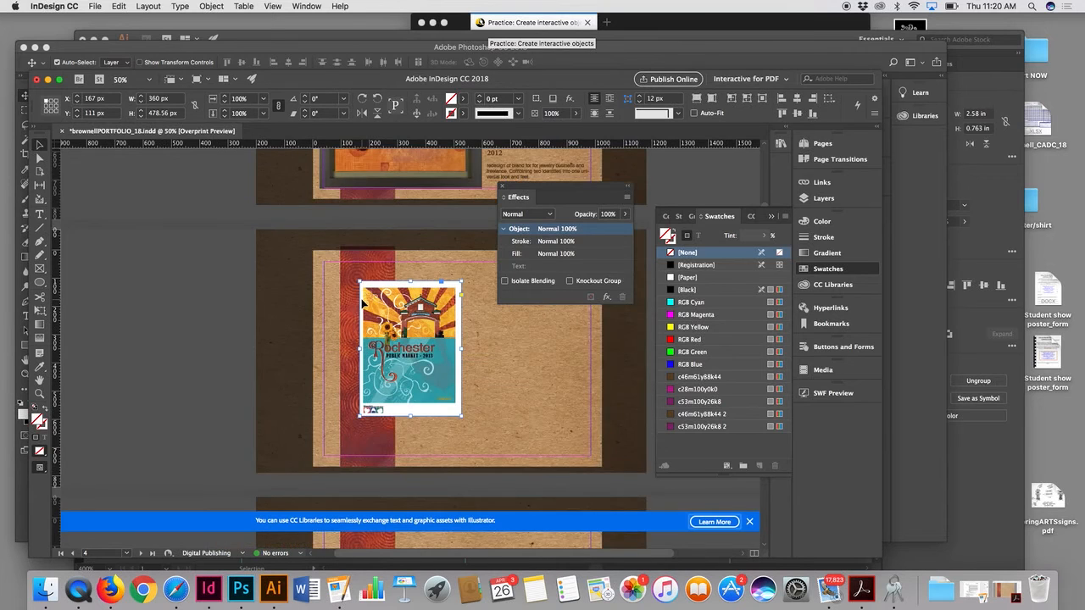
{"action": "key", "text": "super+equal"}
{"action": "scroll", "coordinate": [362, 303], "scroll_direction": "right", "scroll_amount": 5}
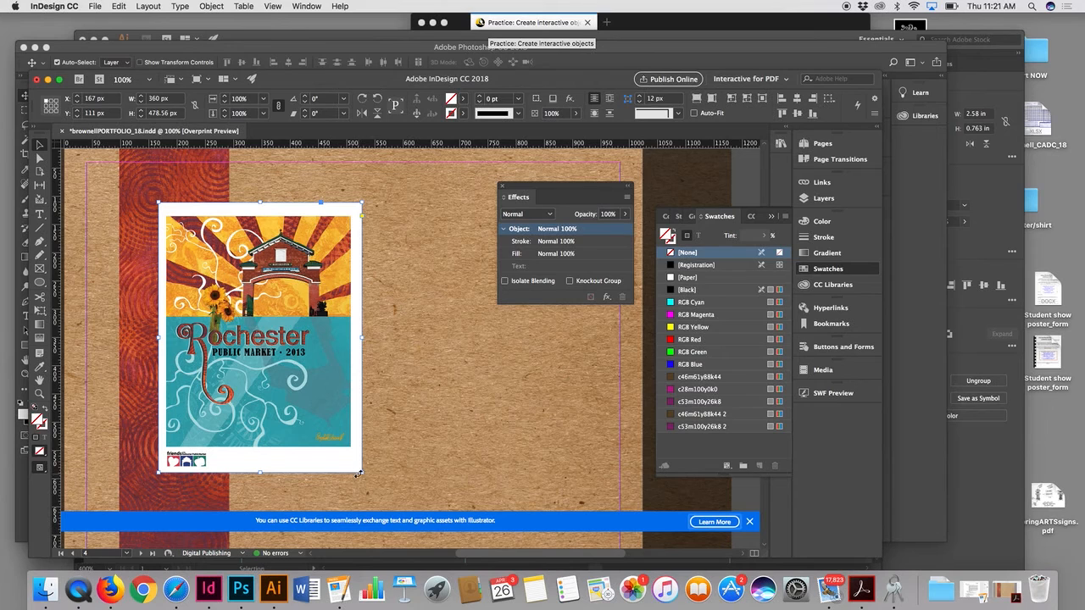
{"action": "left_click_drag", "start_coordinate": [363, 473], "coordinate": [390, 492]}
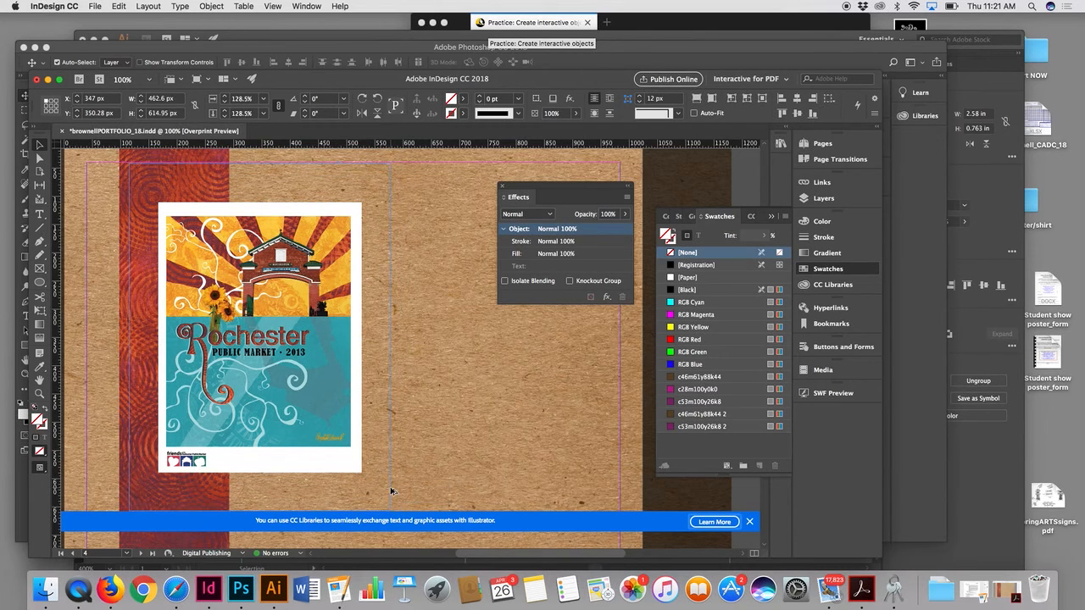
{"action": "left_click_drag", "start_coordinate": [363, 431], "coordinate": [385, 450]}
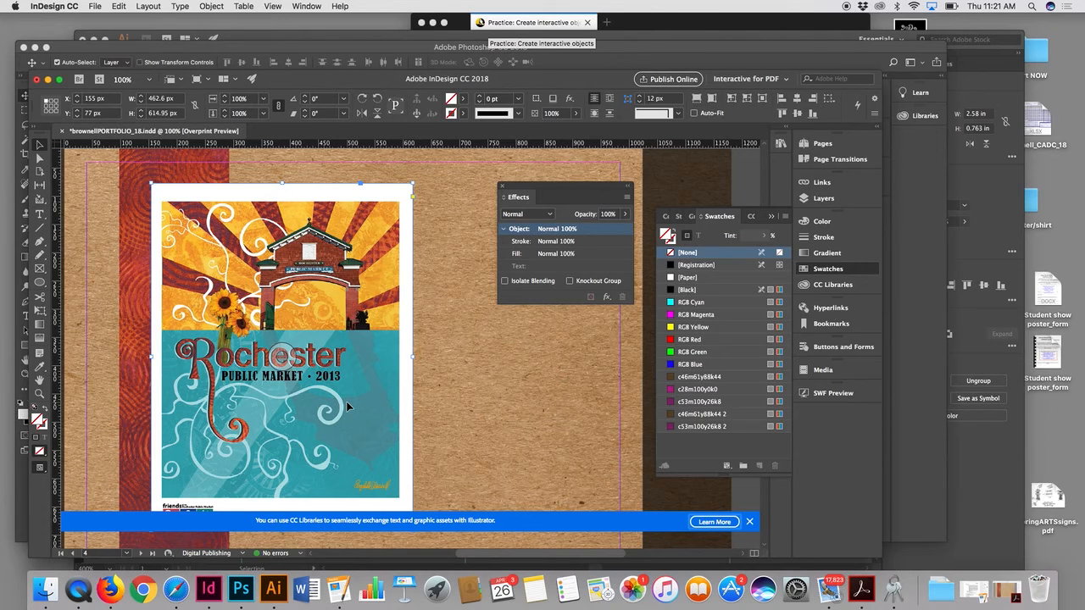
{"action": "left_click", "coordinate": [445, 391]}
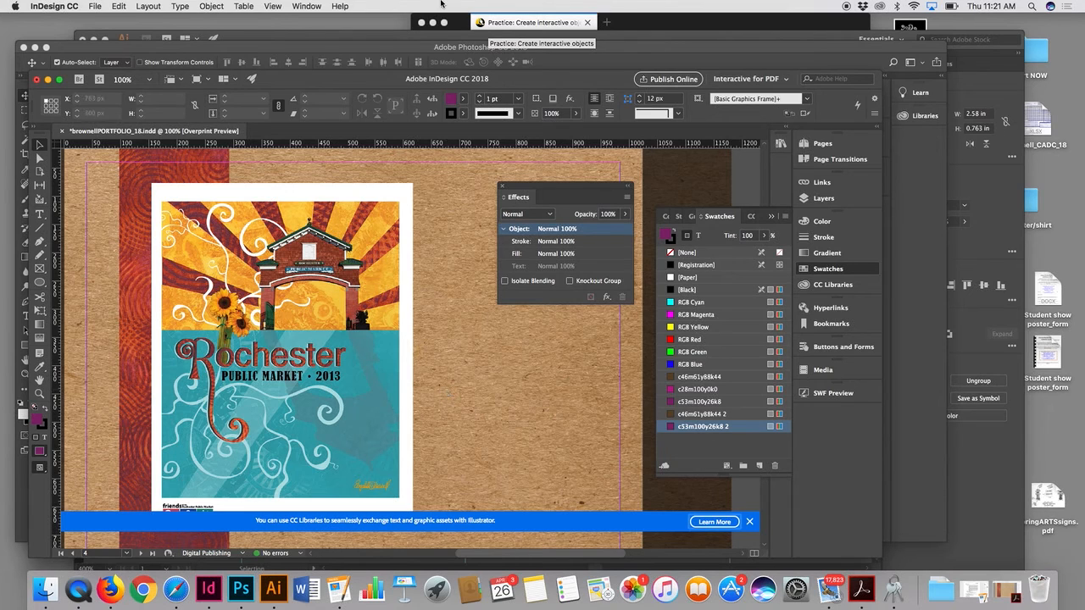
Turn Overprint Preview off and back on to compare how the placed poster's colors display
{"action": "left_click", "coordinate": [280, 5]}
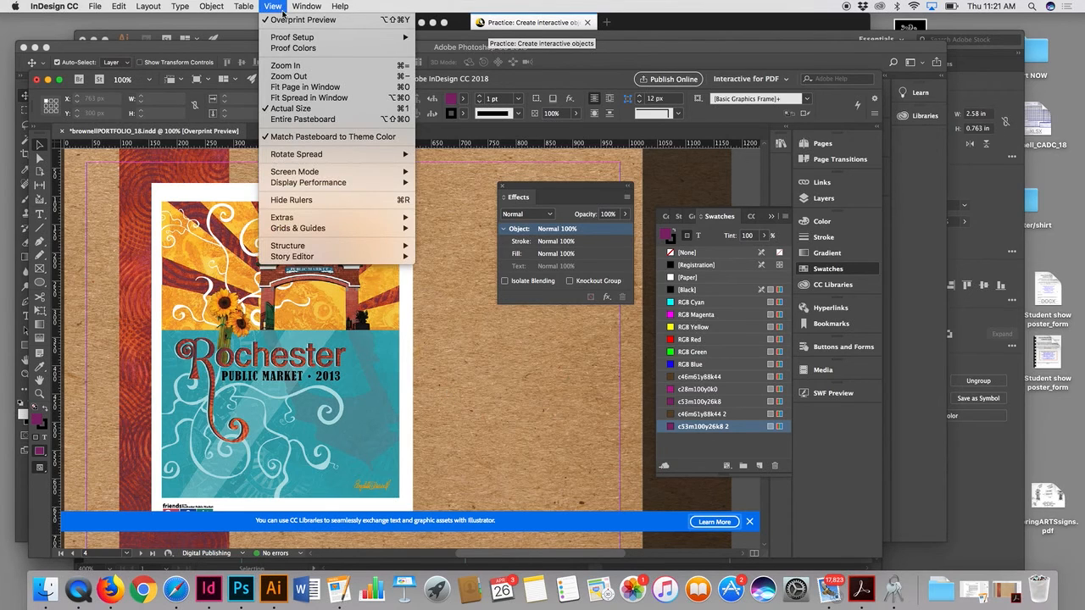
{"action": "left_click", "coordinate": [284, 20]}
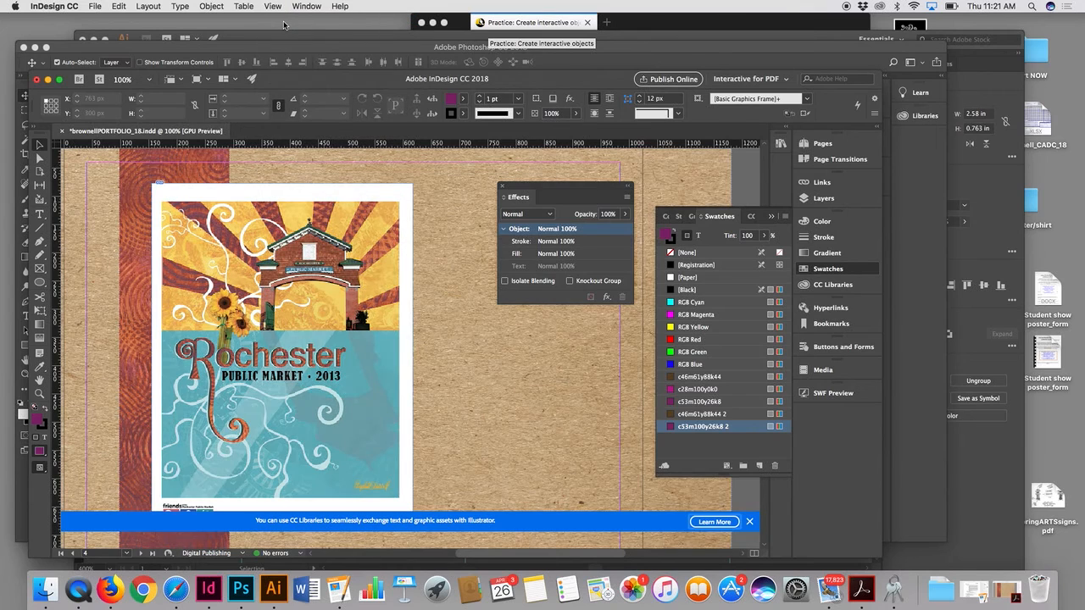
{"action": "left_click", "coordinate": [278, 7]}
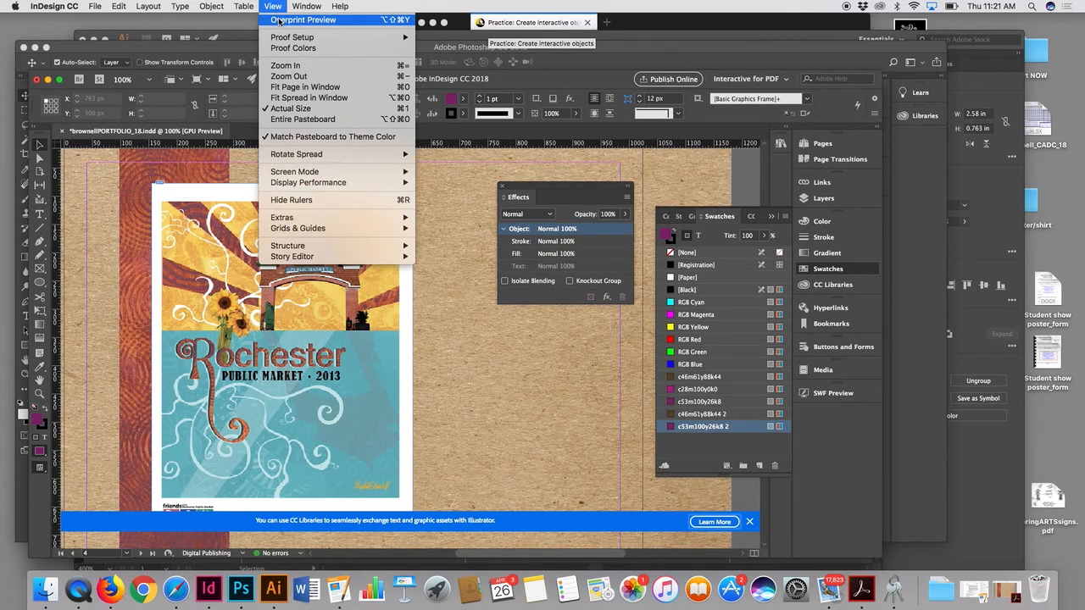
{"action": "left_click", "coordinate": [280, 21]}
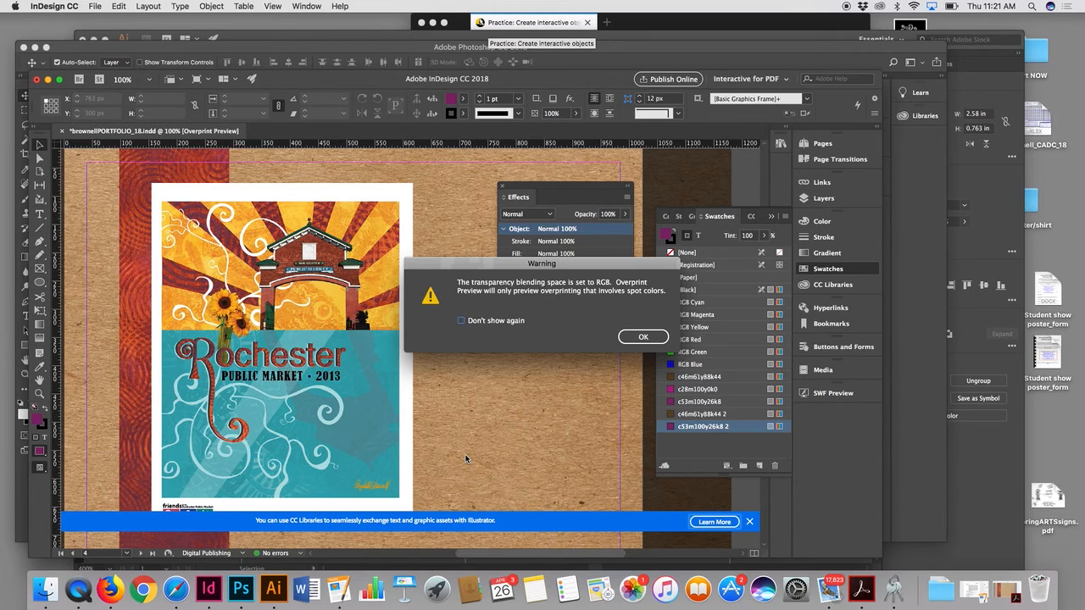
{"action": "left_click", "coordinate": [643, 337]}
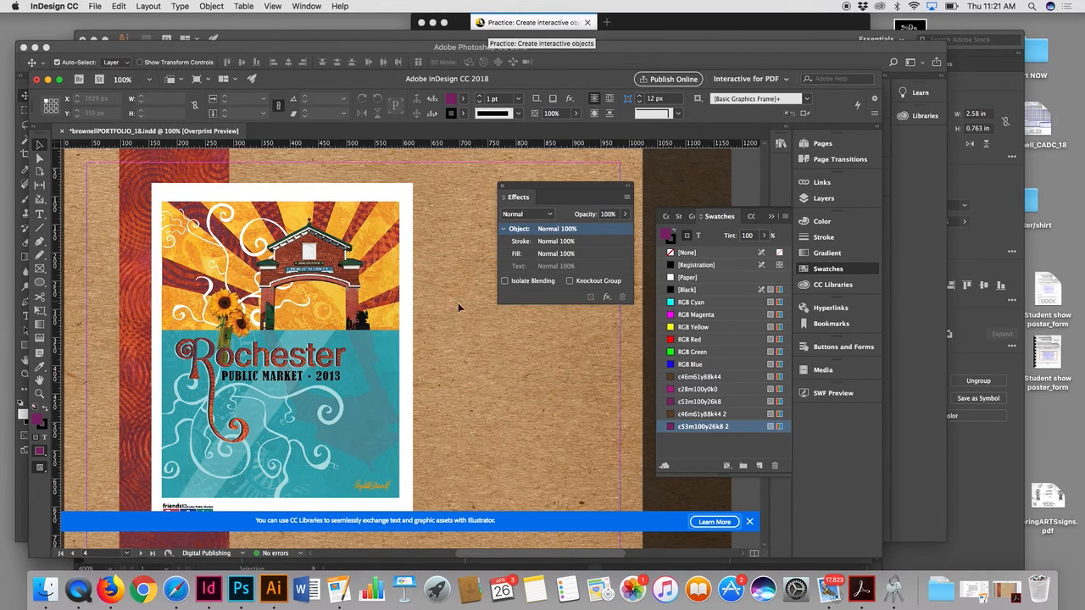
Go to the title and description text beside the Goddess of Recovery artwork on page 3
{"action": "scroll", "coordinate": [441, 432], "scroll_direction": "down", "scroll_amount": 10}
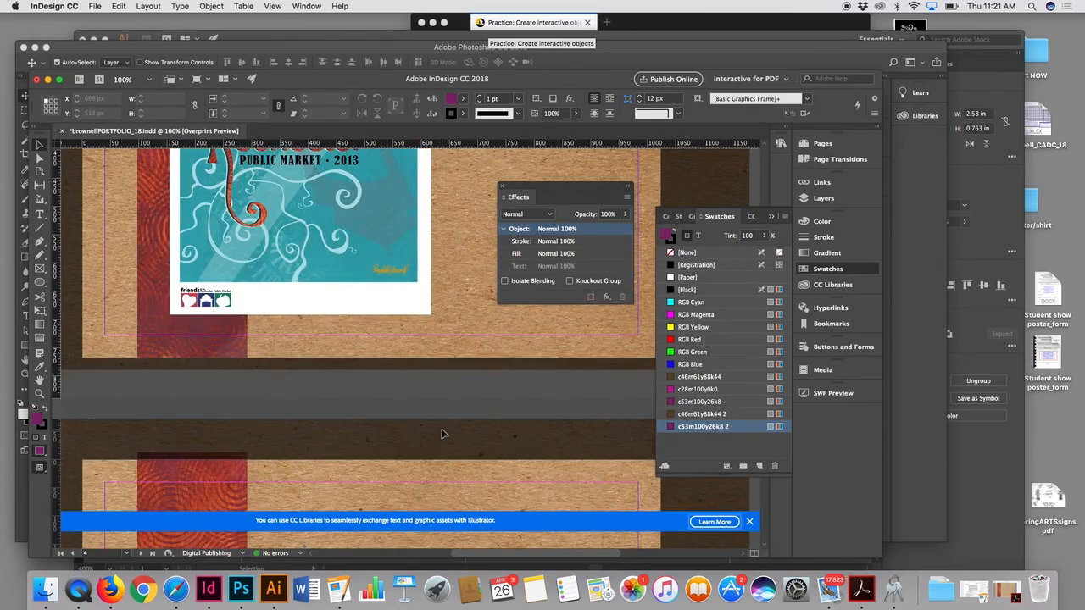
{"action": "scroll", "coordinate": [440, 432], "scroll_direction": "up", "scroll_amount": 15}
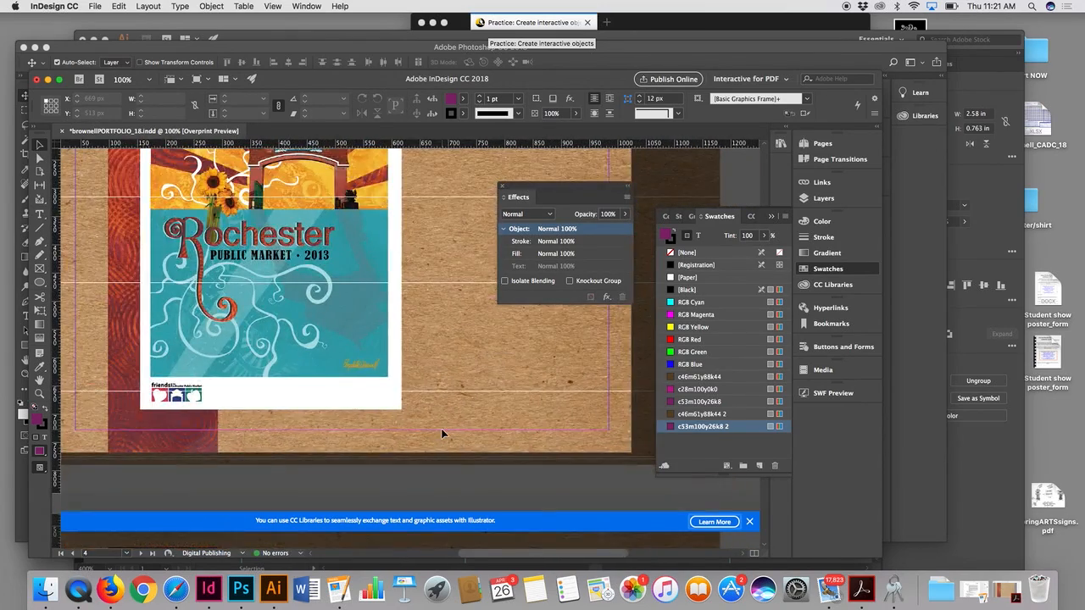
{"action": "scroll", "coordinate": [440, 433], "scroll_direction": "up", "scroll_amount": 9}
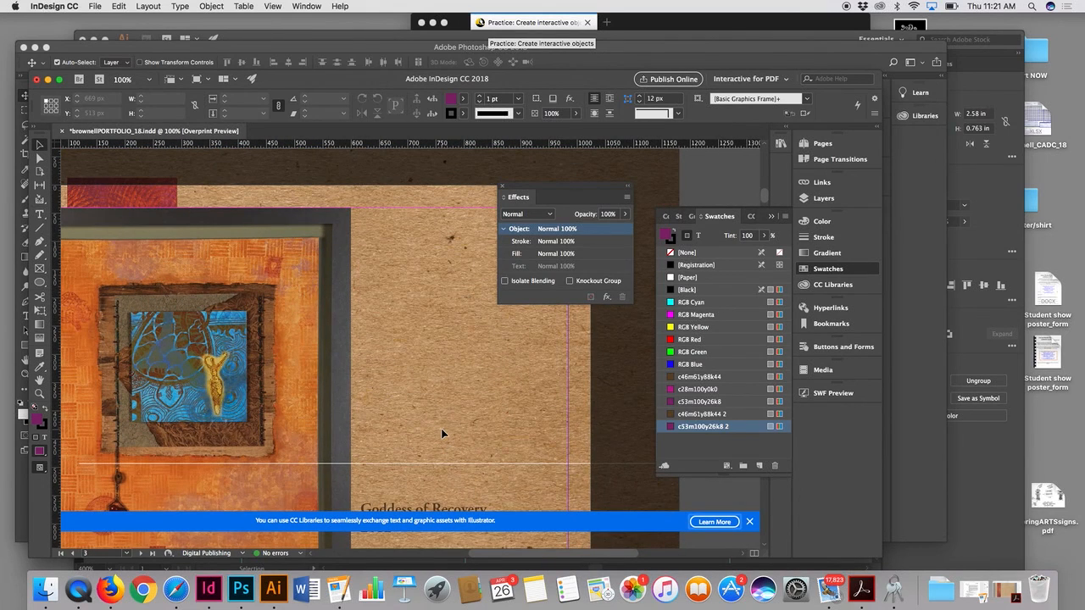
{"action": "scroll", "coordinate": [441, 428], "scroll_direction": "down", "scroll_amount": 5}
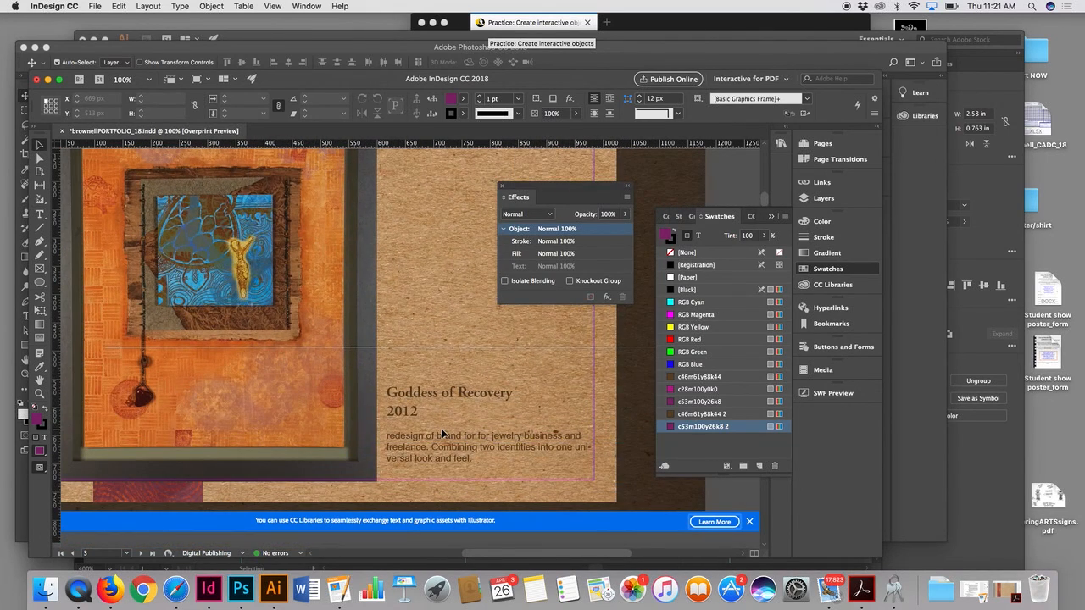